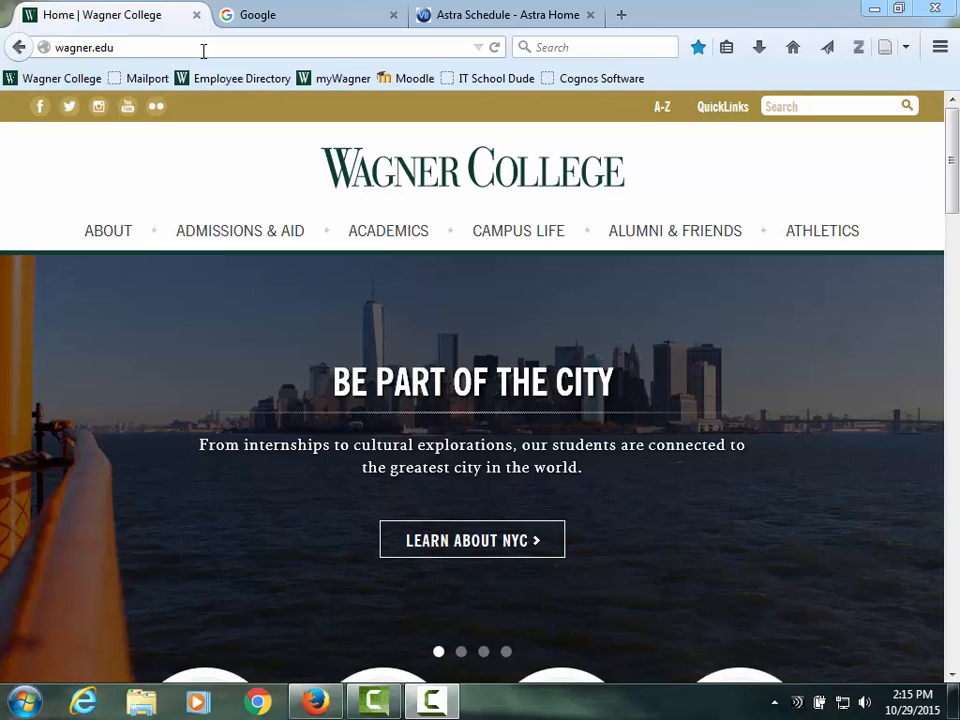
Open the Room Reservations scheduling site from the Campus Work Requests on the college's For Employees page
click(201, 47)
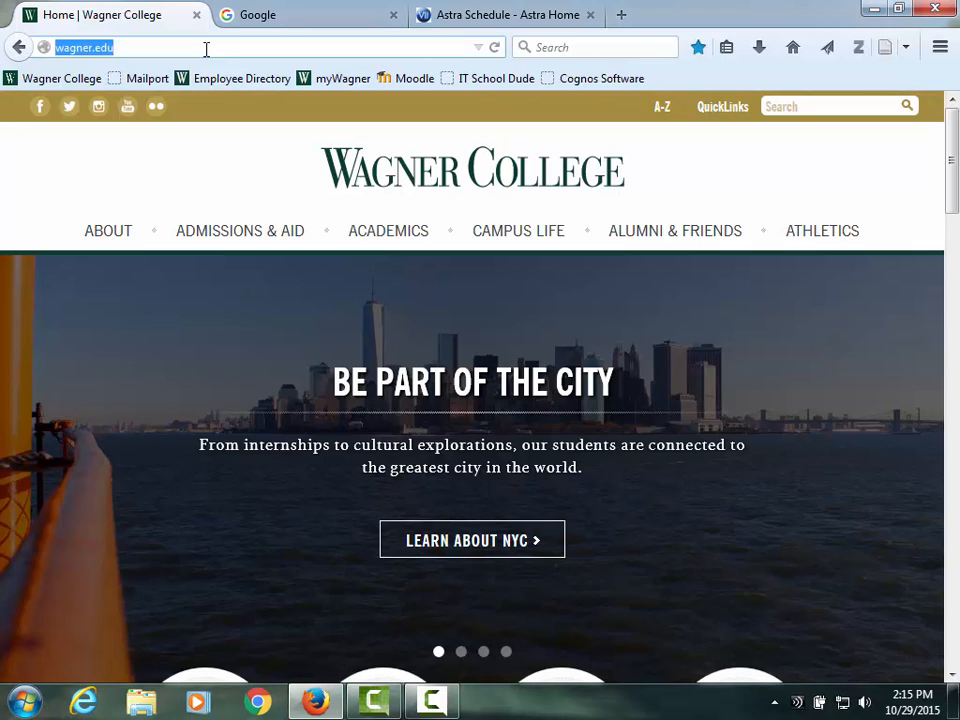
click(730, 110)
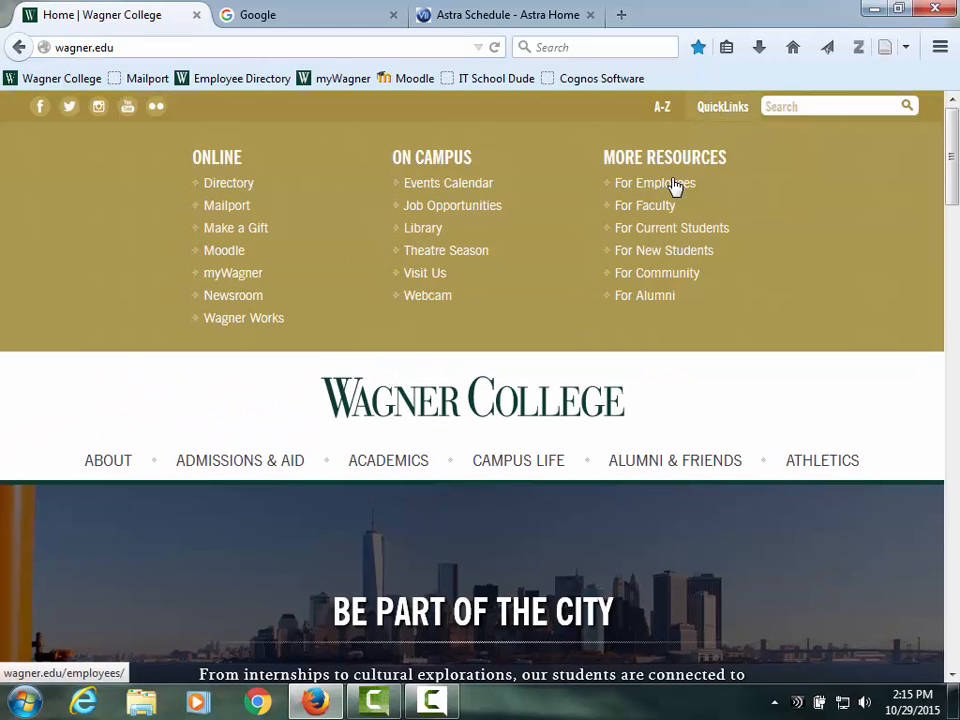
click(673, 182)
scroll(508, 407, down, 10)
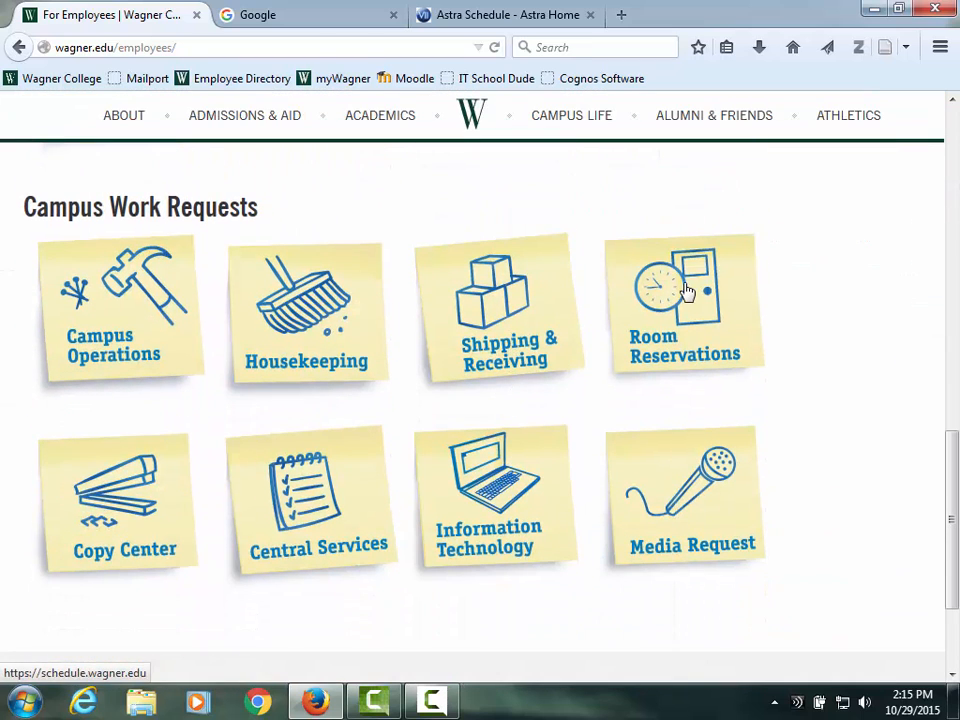
click(686, 291)
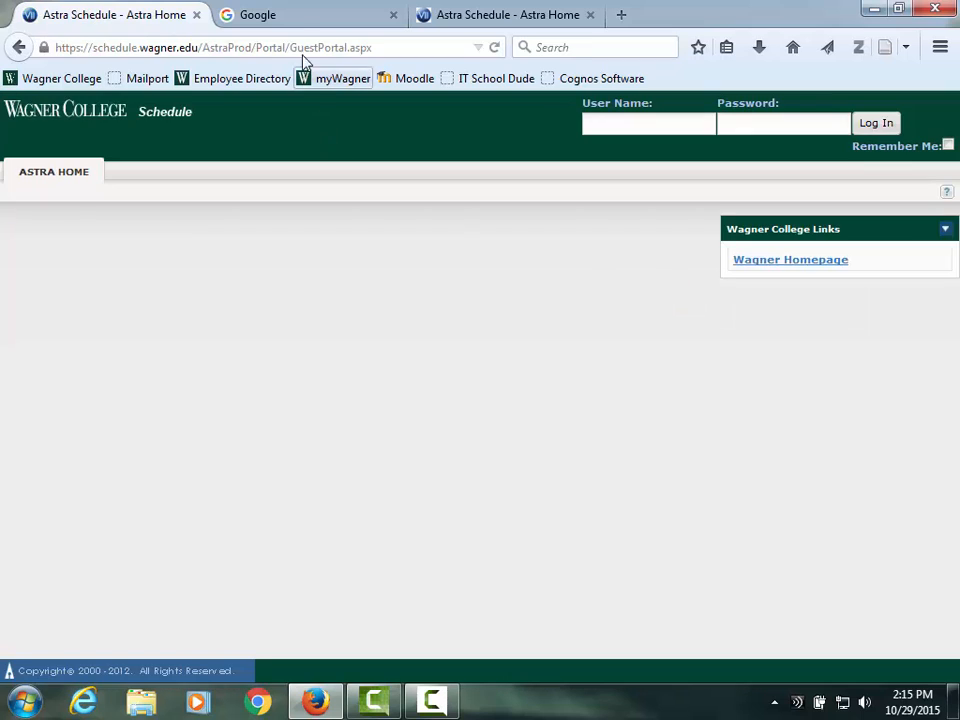
Load schedule.wagner.edu directly in the browser tab that shows Google
click(294, 15)
click(303, 46)
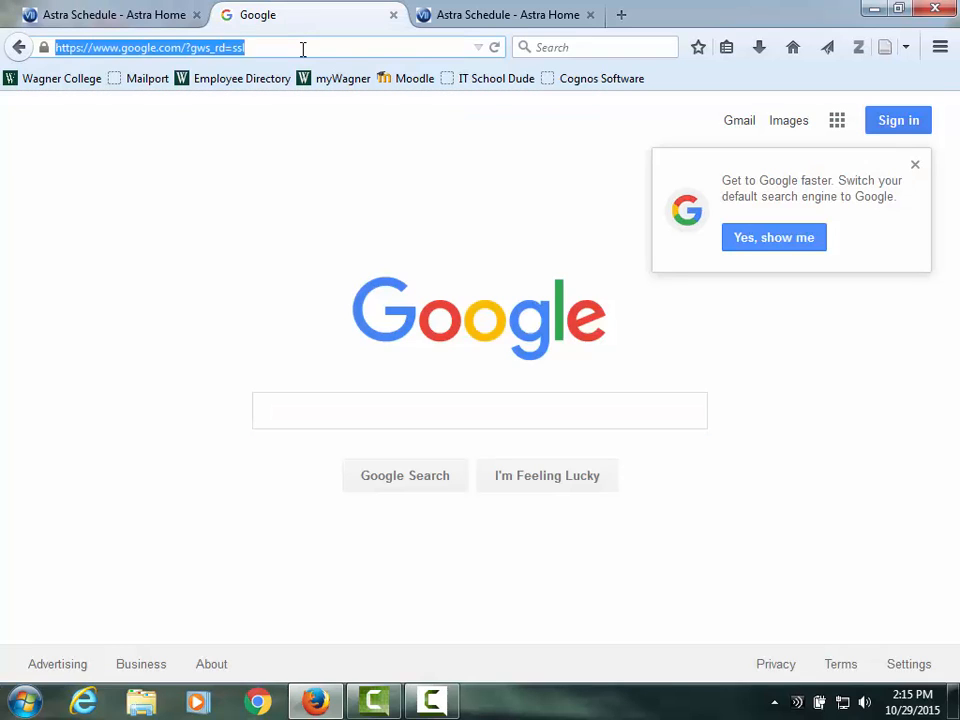
text(schedule.wagner.edu)
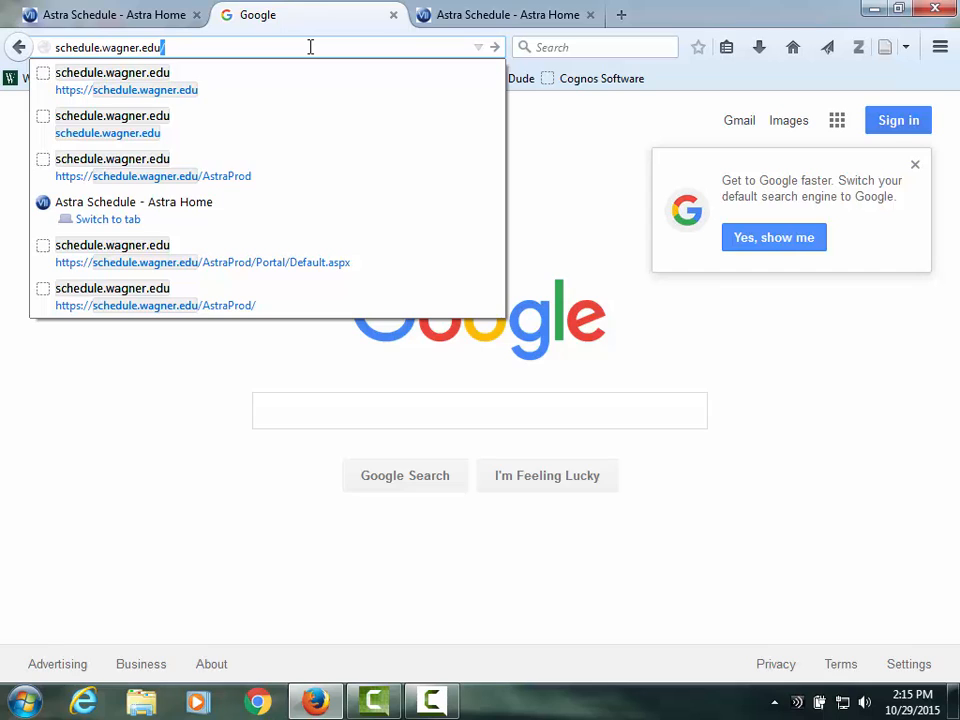
key(Return)
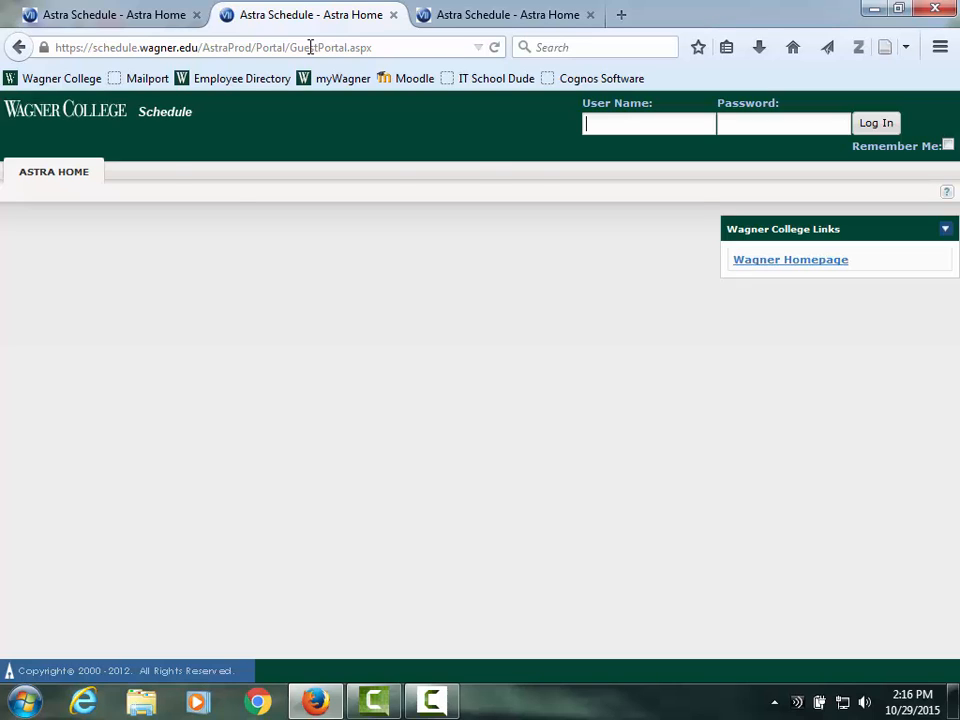
In the Schedule TEST portal, add the Create an Event link to the Request/schedule Your Event Here box
click(492, 14)
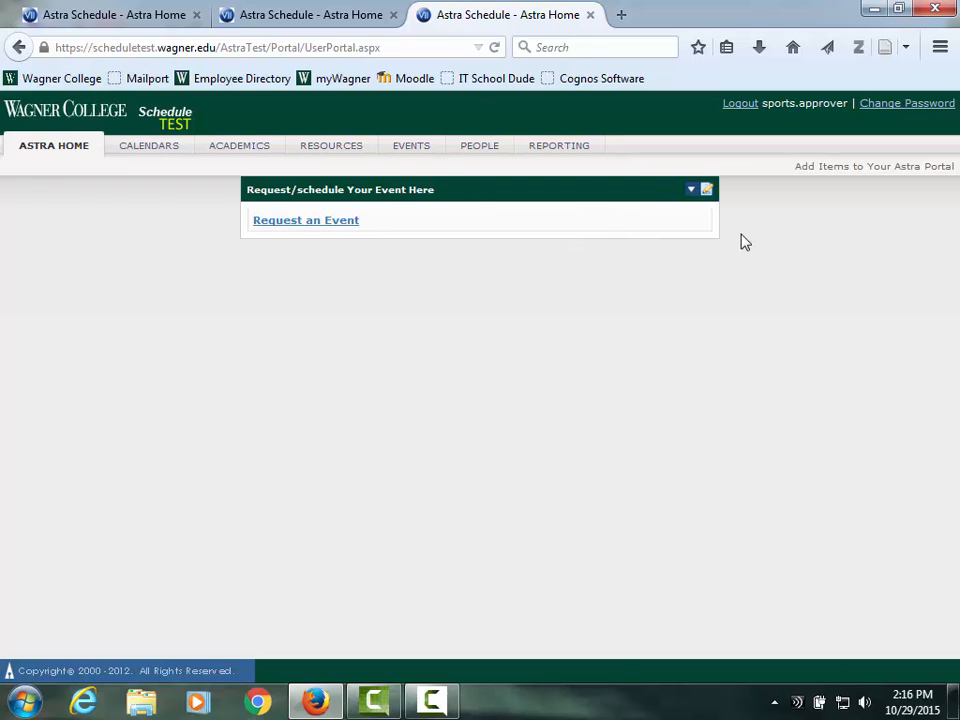
click(707, 192)
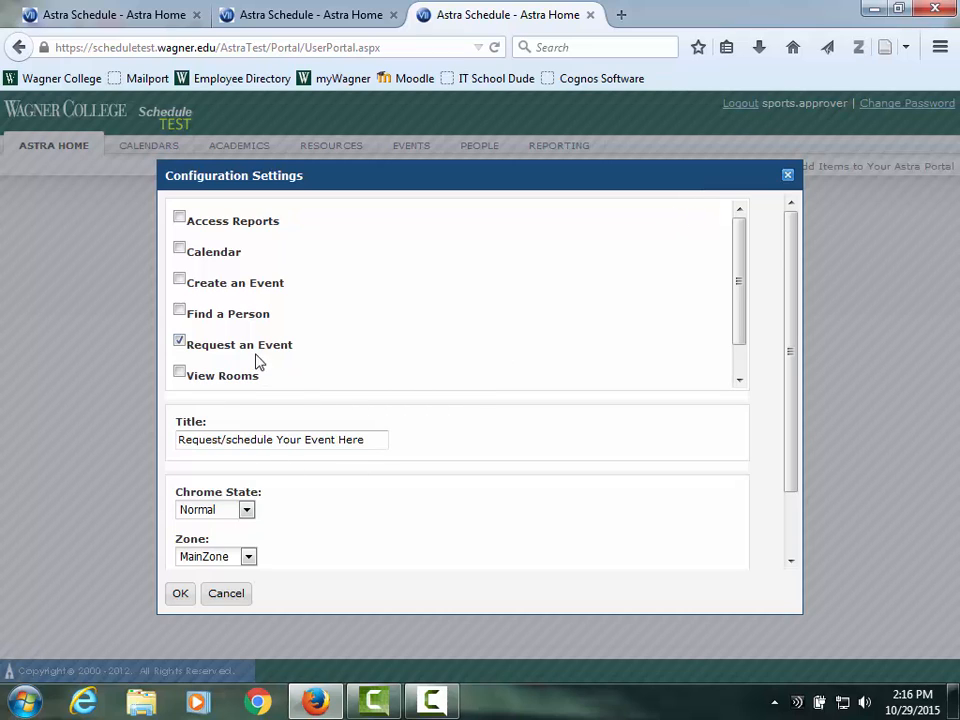
click(235, 288)
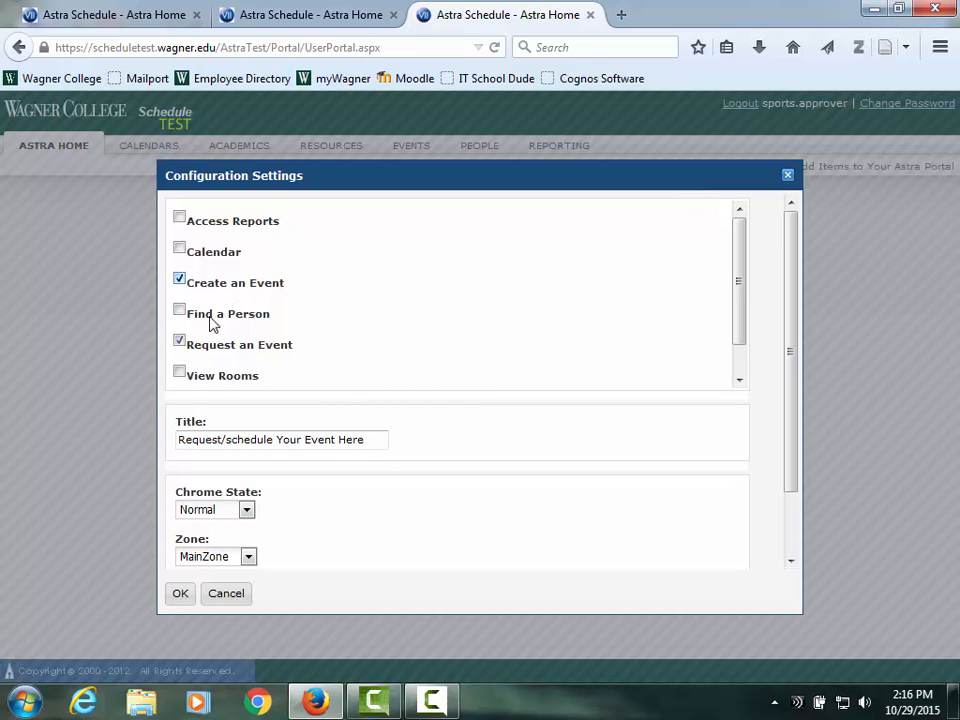
click(181, 595)
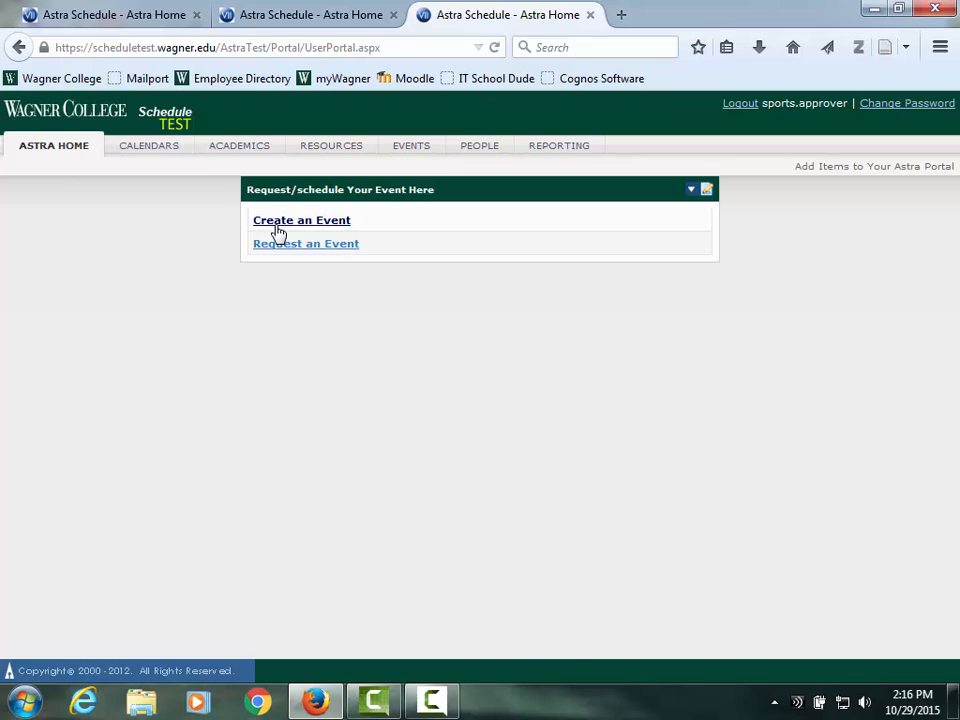
Start creating an event named "Christmas Craft Fair" with the event type Meeting
click(342, 226)
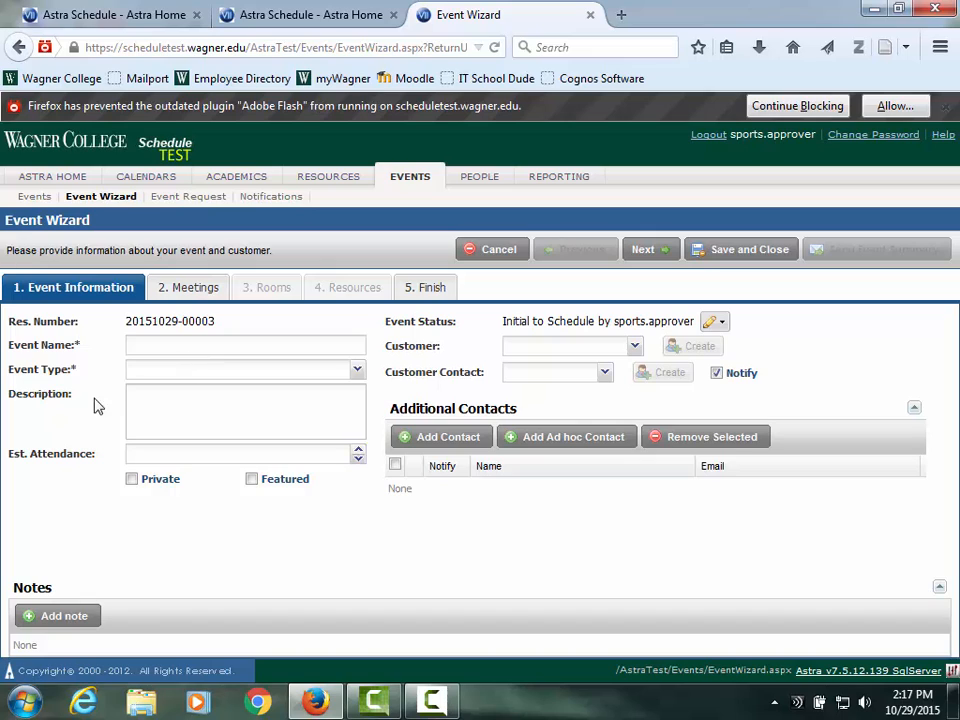
click(201, 349)
text(Christmas Craft Fair)
click(147, 371)
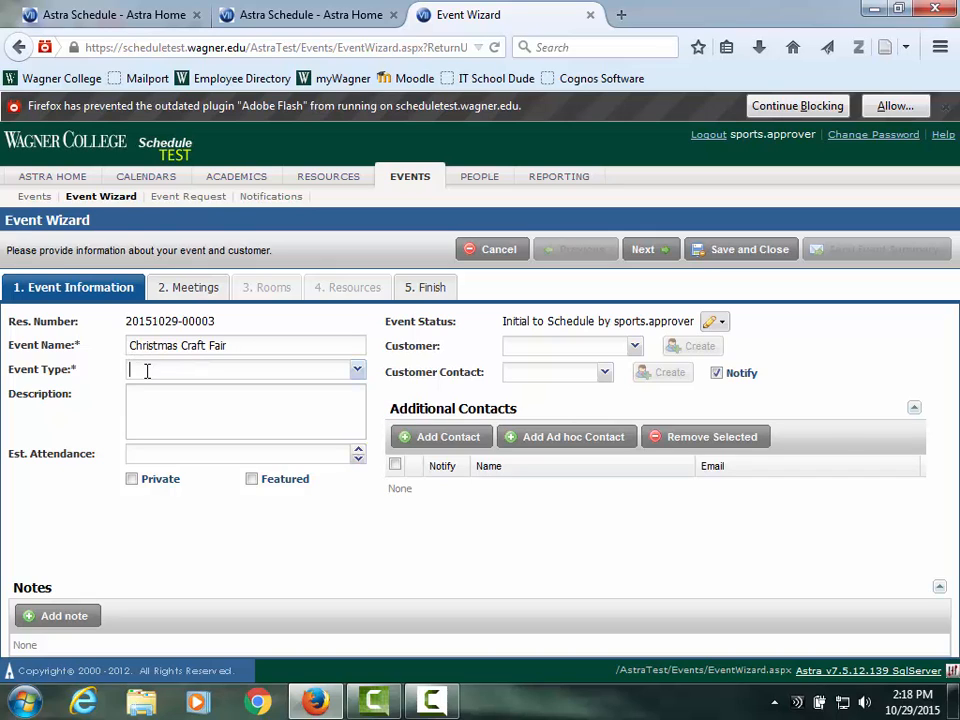
click(357, 373)
text(m)
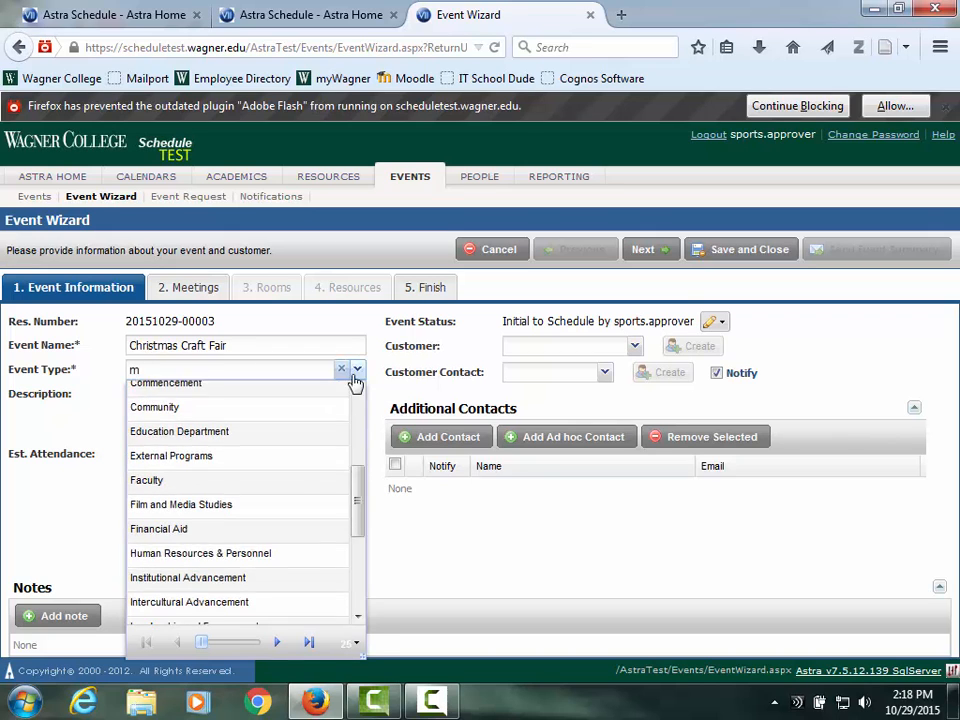
click(207, 614)
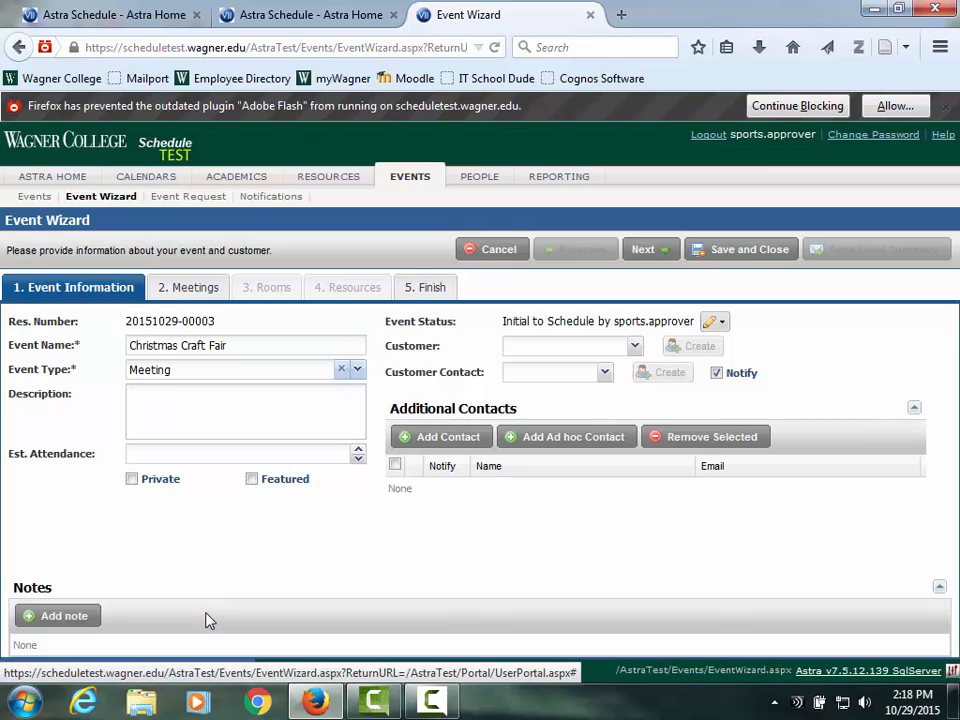
Describe the event as fun-filled holiday family entertainment with craft vendors, great food and raffles, and set Information Technology as the customer
click(180, 406)
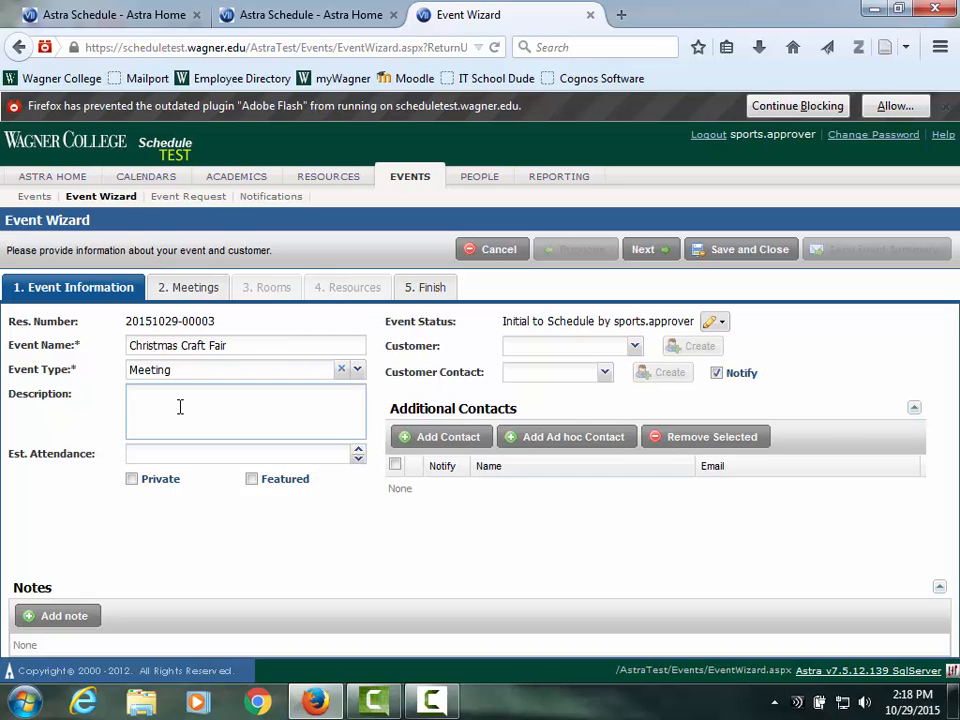
text(This fun-filled holiday event will host different craft vendors, great food, and lots of chances to win raffles. It is sure to be a blast for the entire family!)
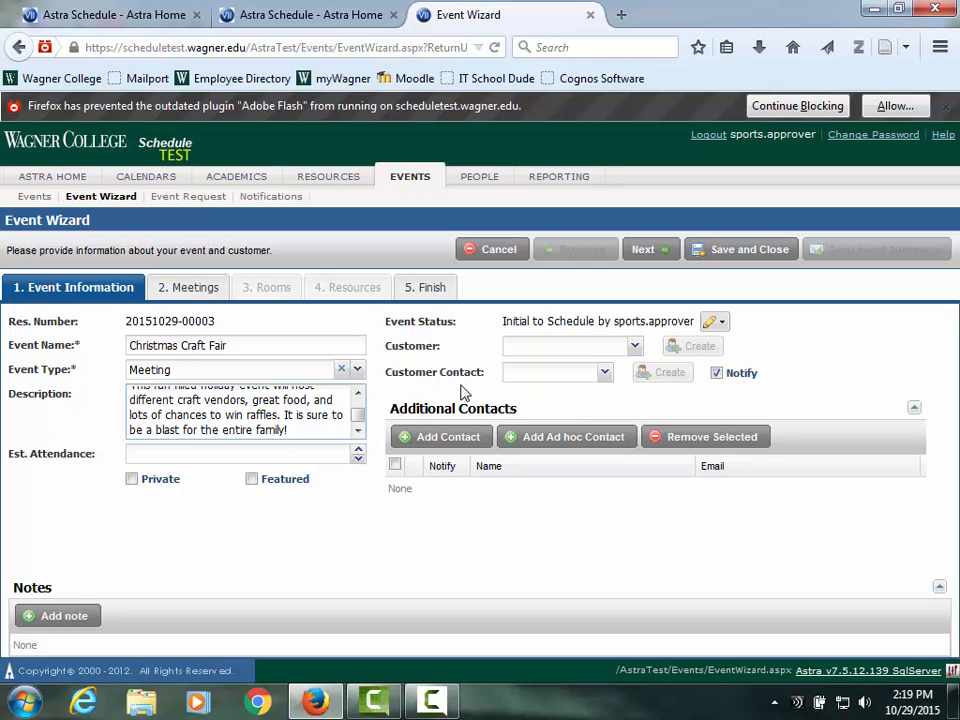
click(635, 352)
text(in)
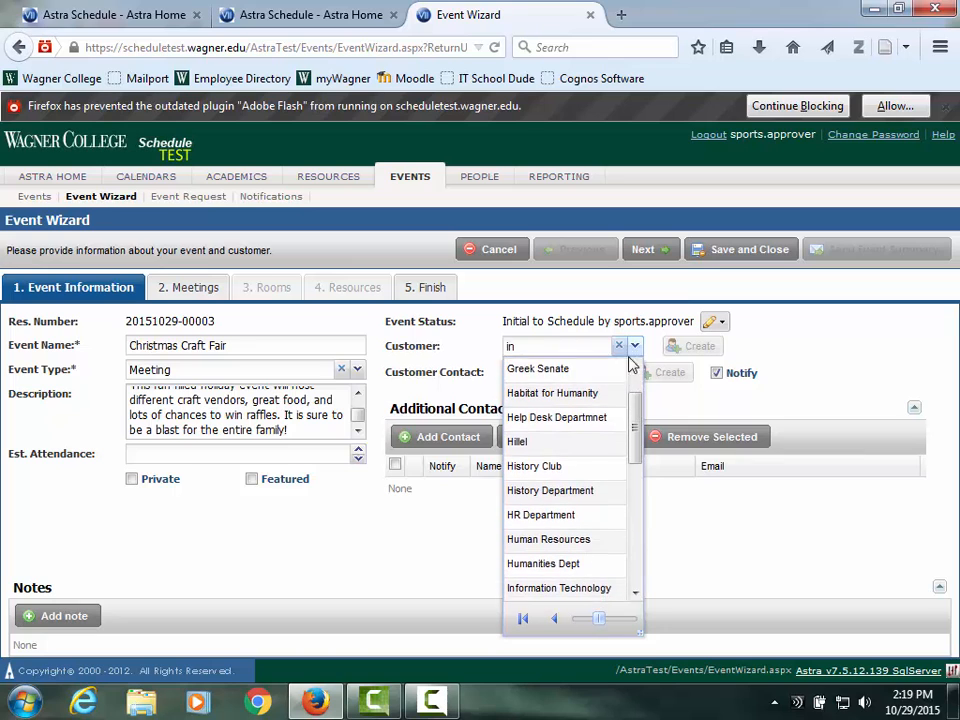
click(559, 586)
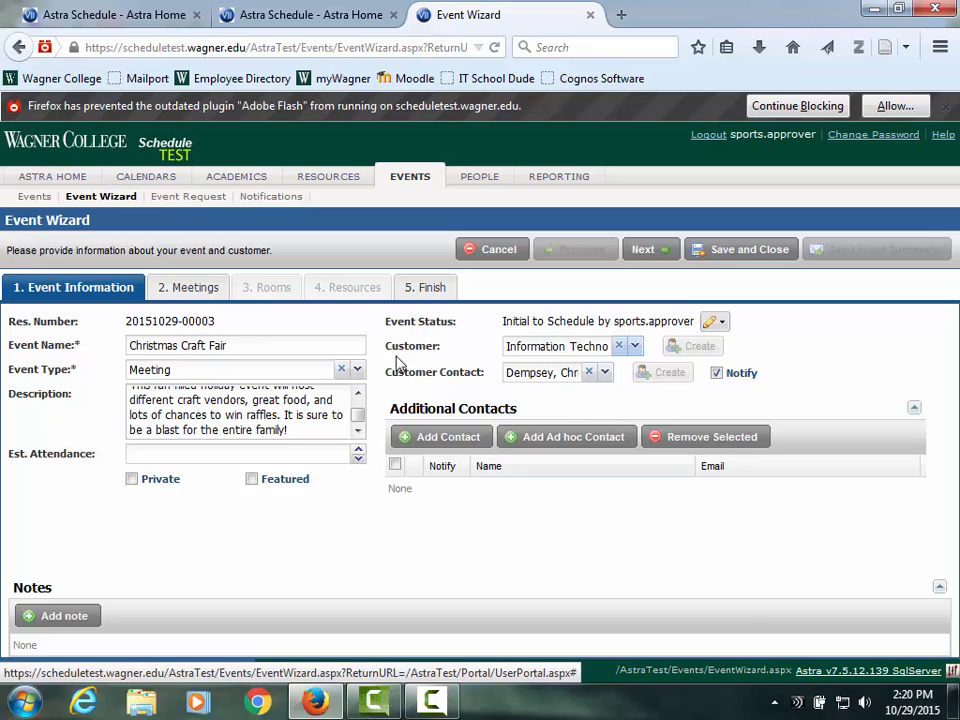
Proceed to the event's meetings and set the meeting type of Christmas Craft Fair to Meeting
click(203, 297)
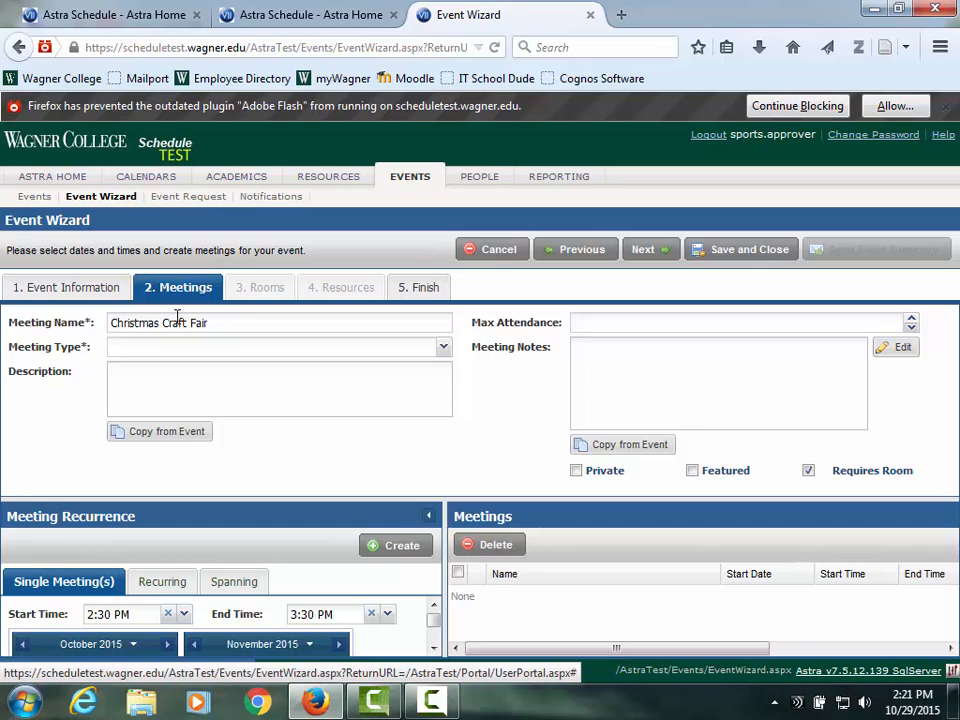
click(441, 354)
text(m)
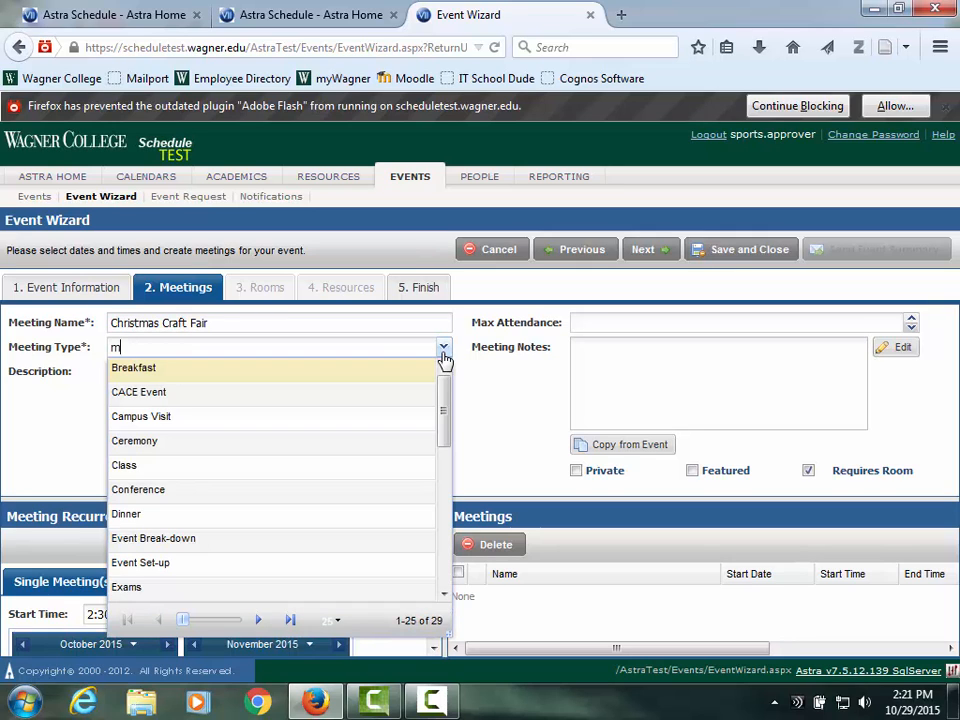
text(e)
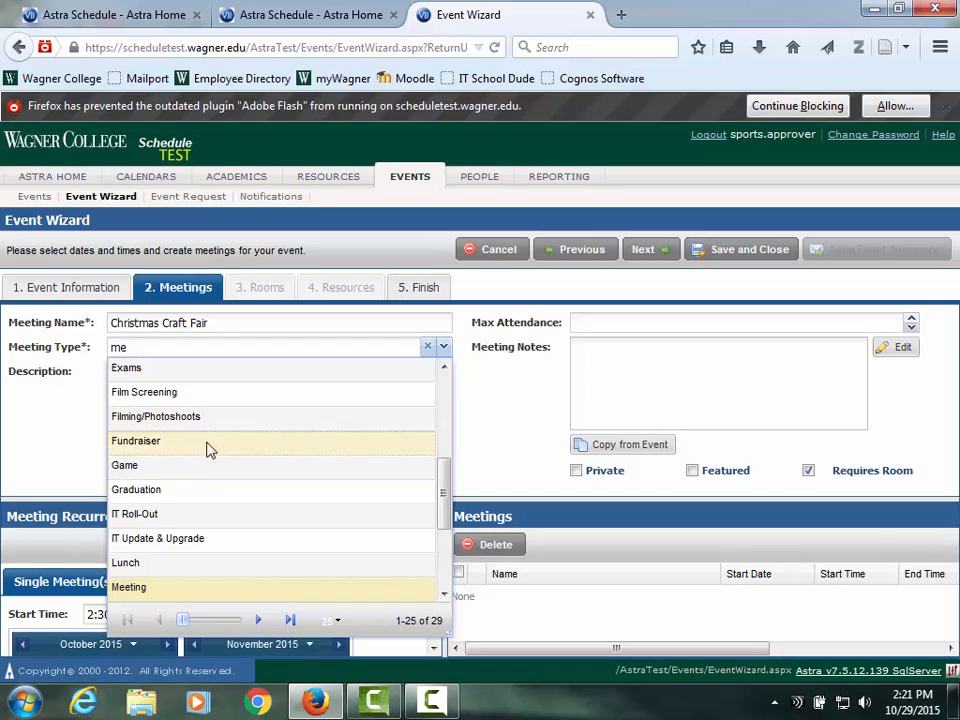
click(185, 590)
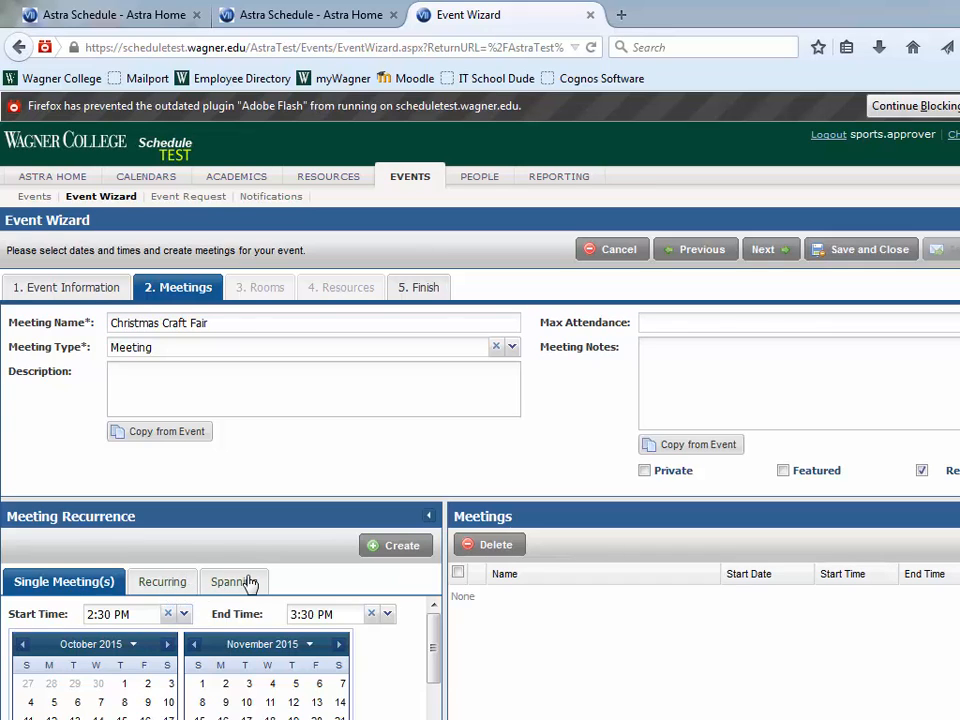
Set the single meeting's start time to 9:00 AM and its end time to 5:00 PM
click(167, 614)
click(184, 614)
scroll(155, 560, down, 1)
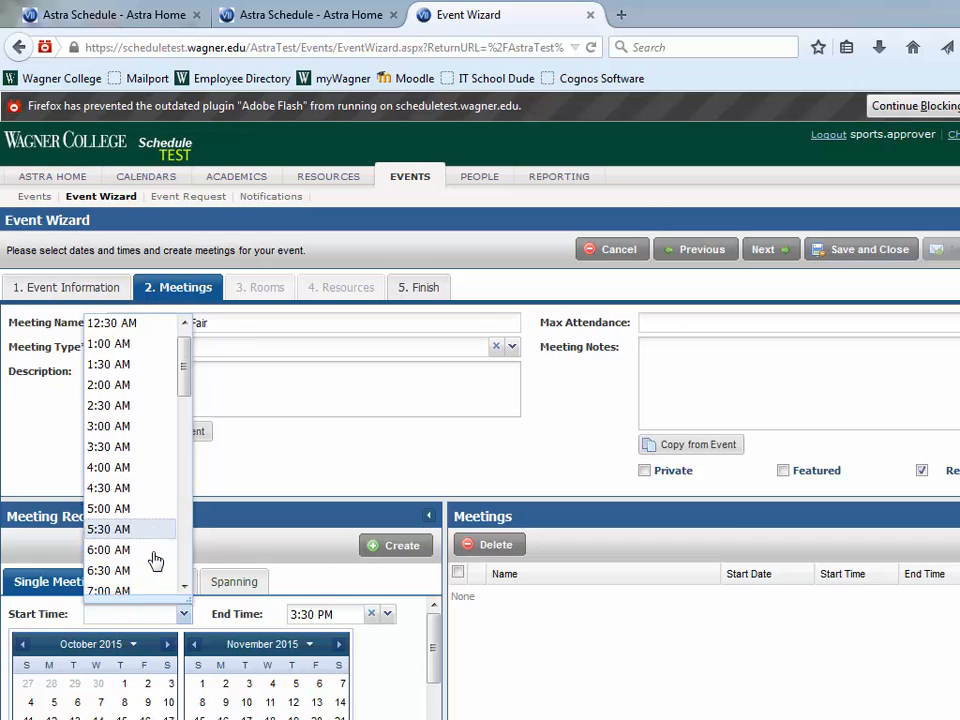
scroll(152, 556, down, 4)
click(148, 530)
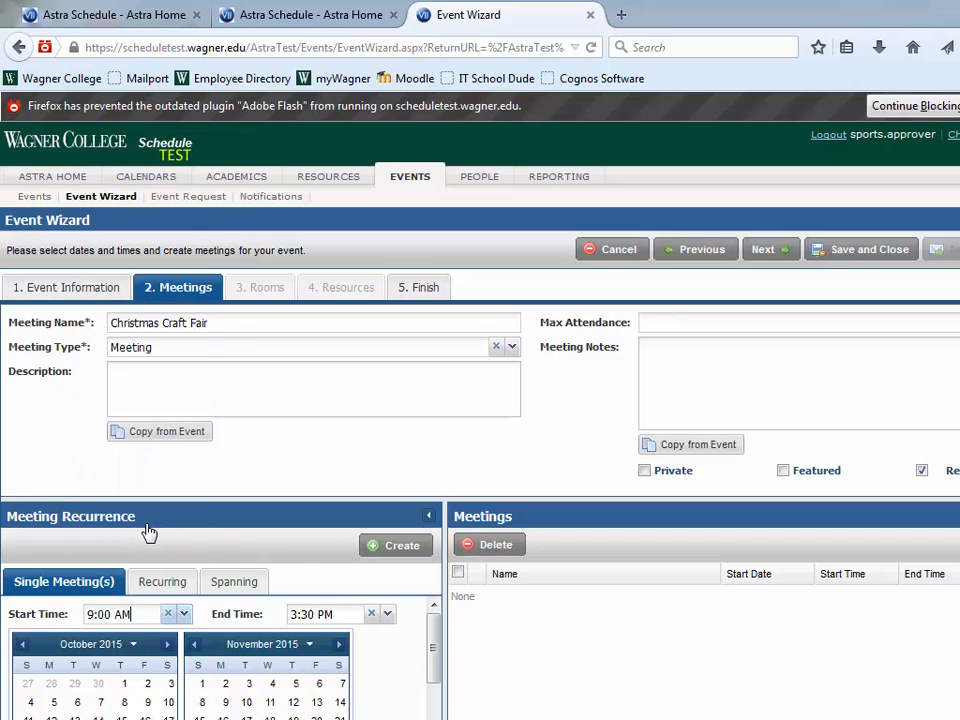
click(371, 614)
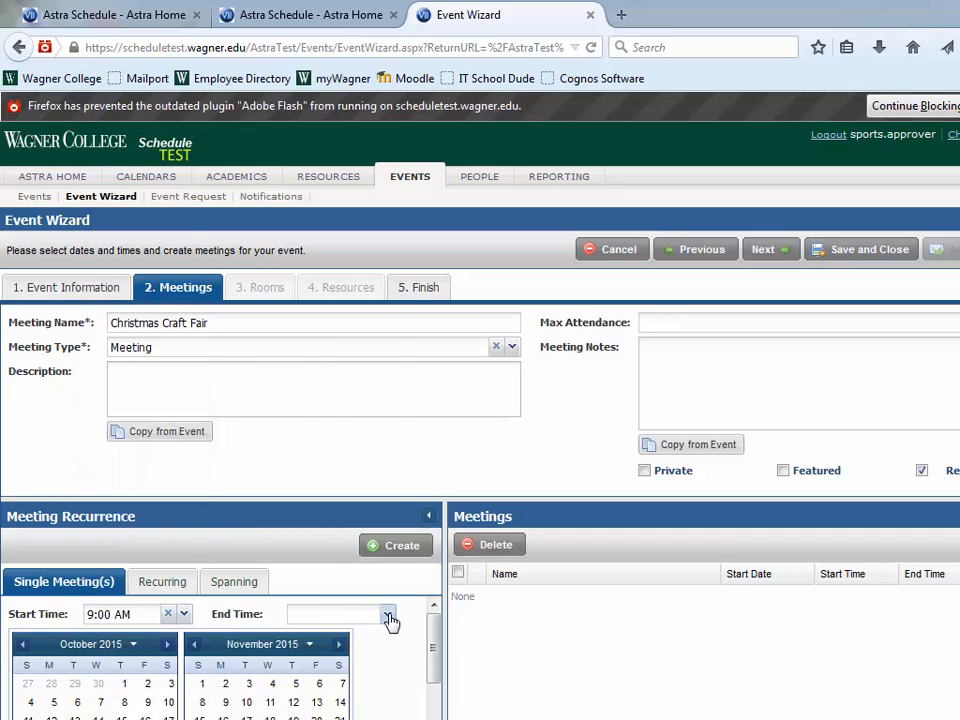
click(388, 615)
scroll(332, 542, down, 2)
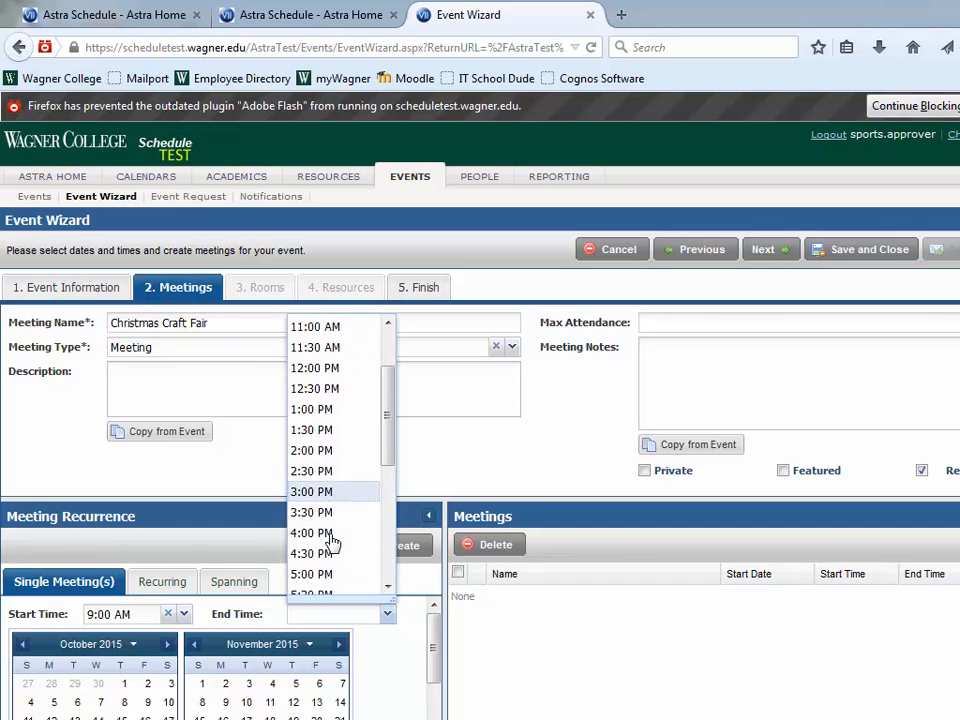
click(300, 566)
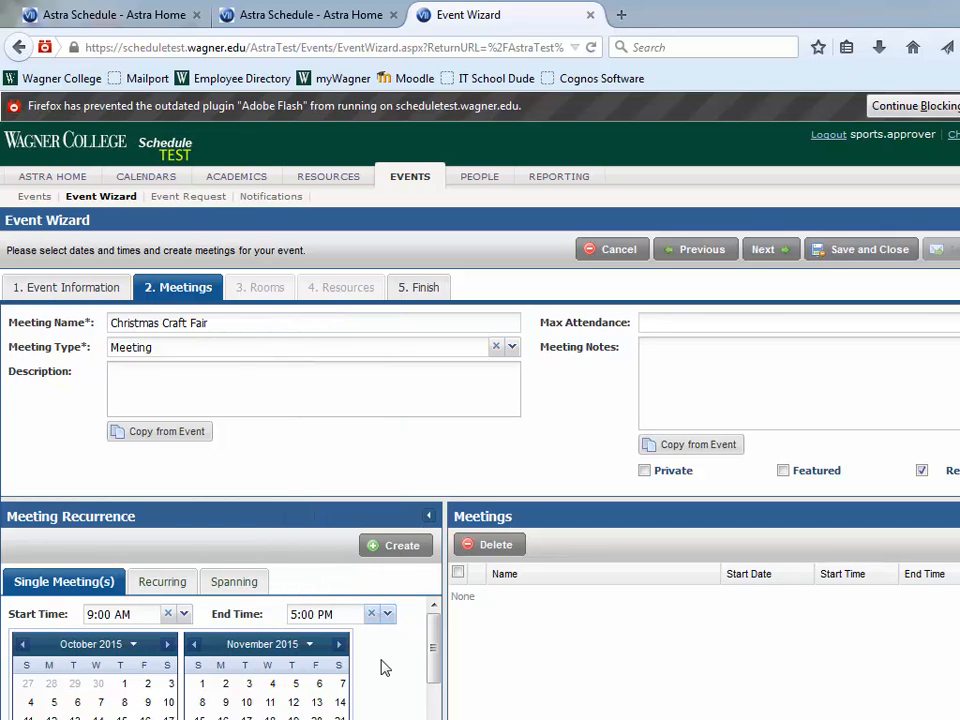
Choose December 19, 2015 as the meeting date and create the Christmas Craft Fair meeting
click(339, 645)
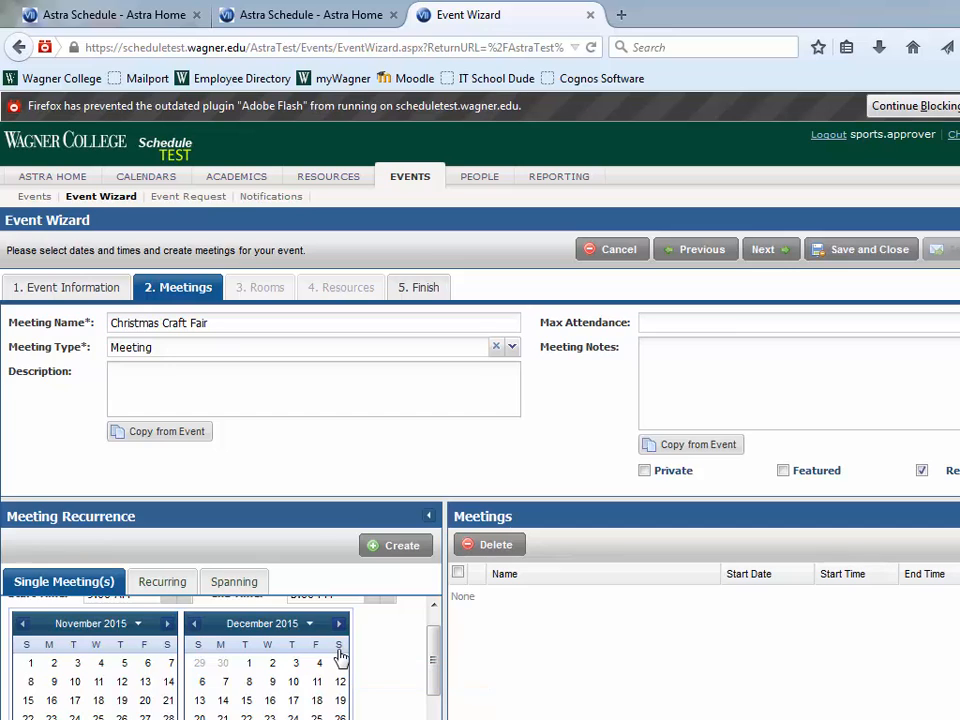
drag(432, 660, 434, 674)
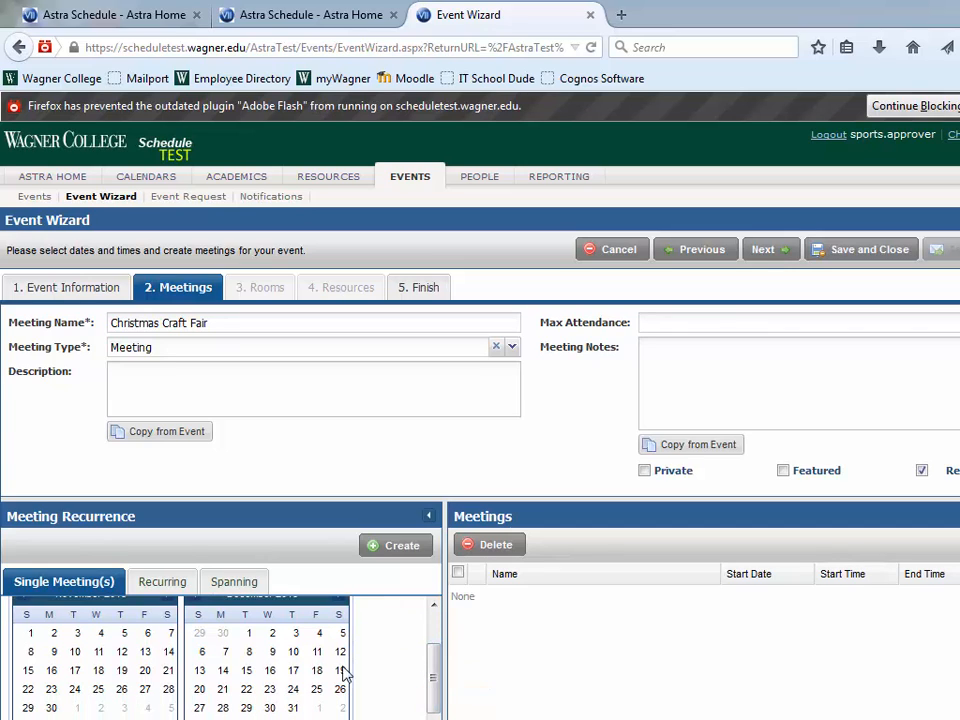
click(340, 673)
click(381, 556)
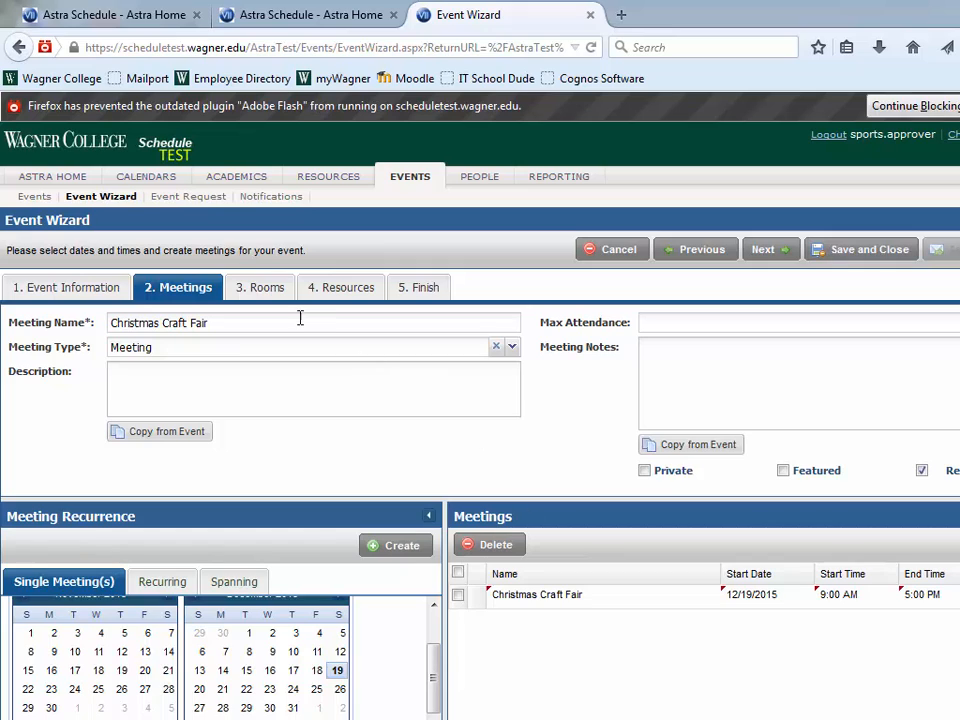
Prepare a second meeting by changing the meeting name to "Setup" and the meeting type to Event Set-up
drag(203, 331, 66, 331)
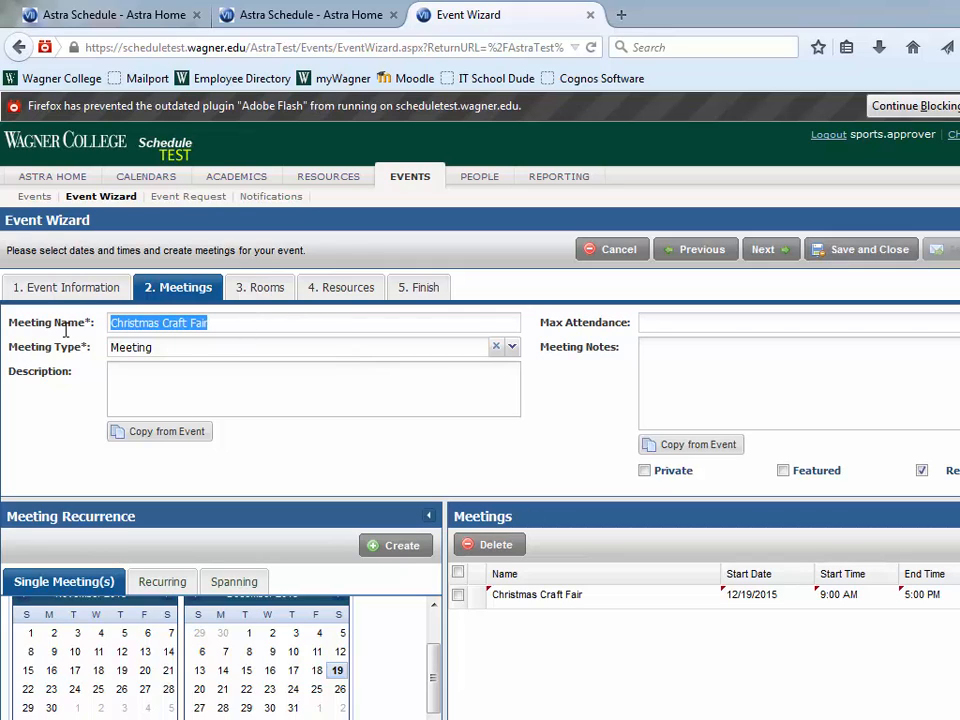
text(Setup)
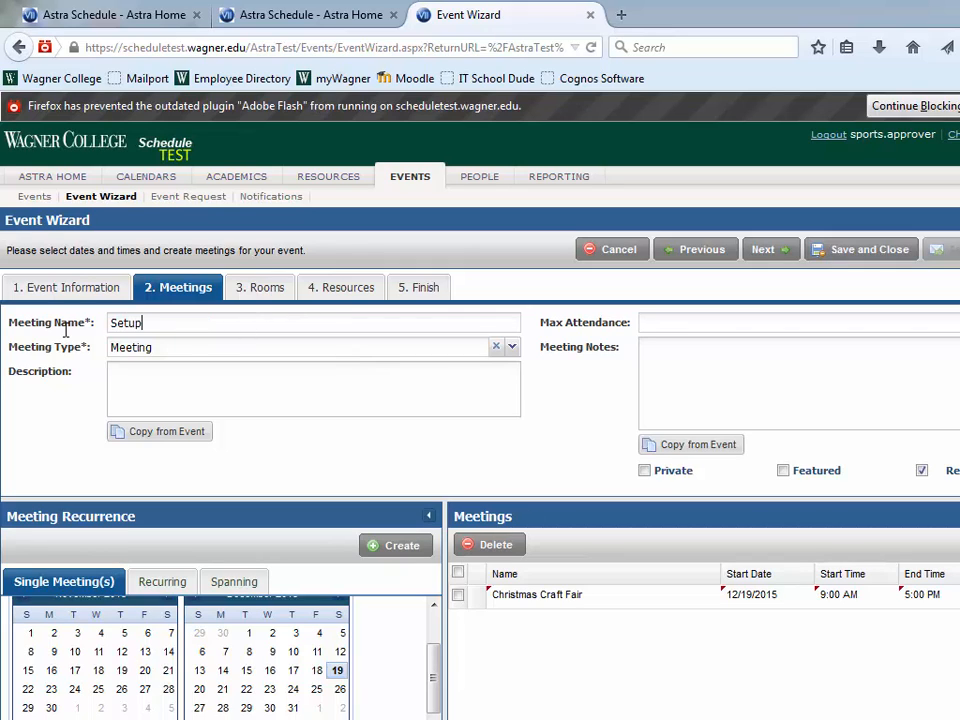
click(495, 347)
click(511, 350)
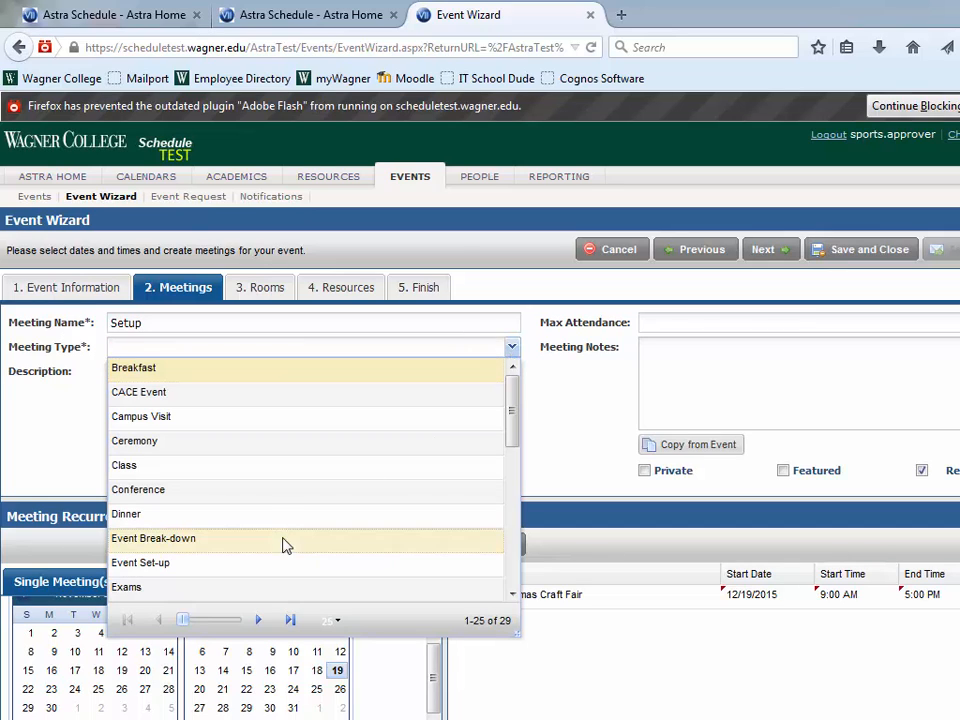
click(141, 568)
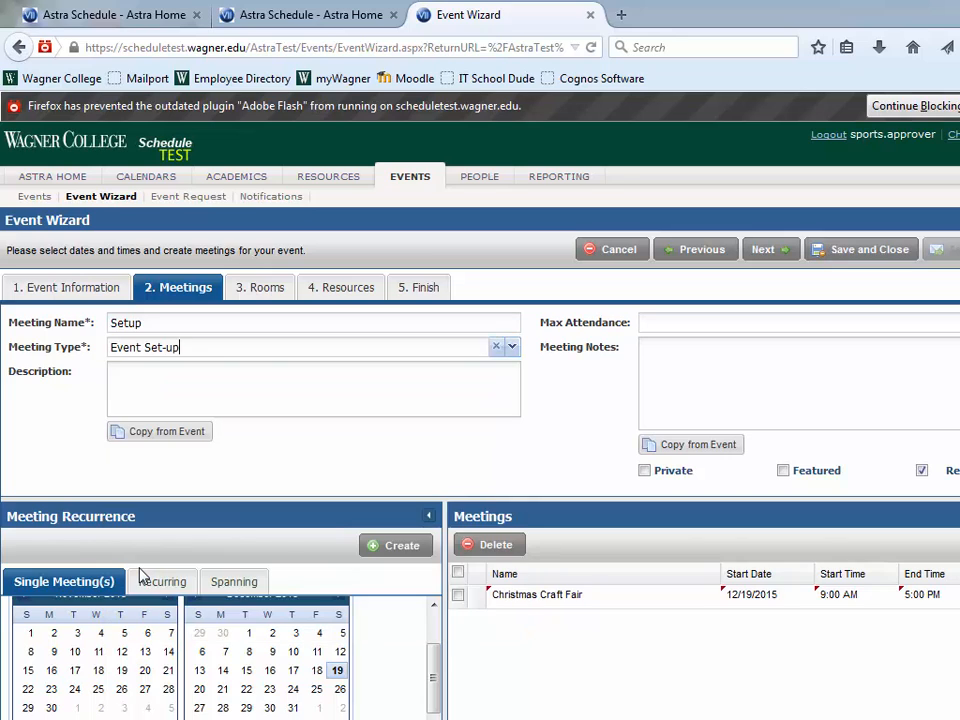
Keep Event Set-up as the meeting type and set the Setup meeting's start time to 8:00 AM
key(alt+Down)
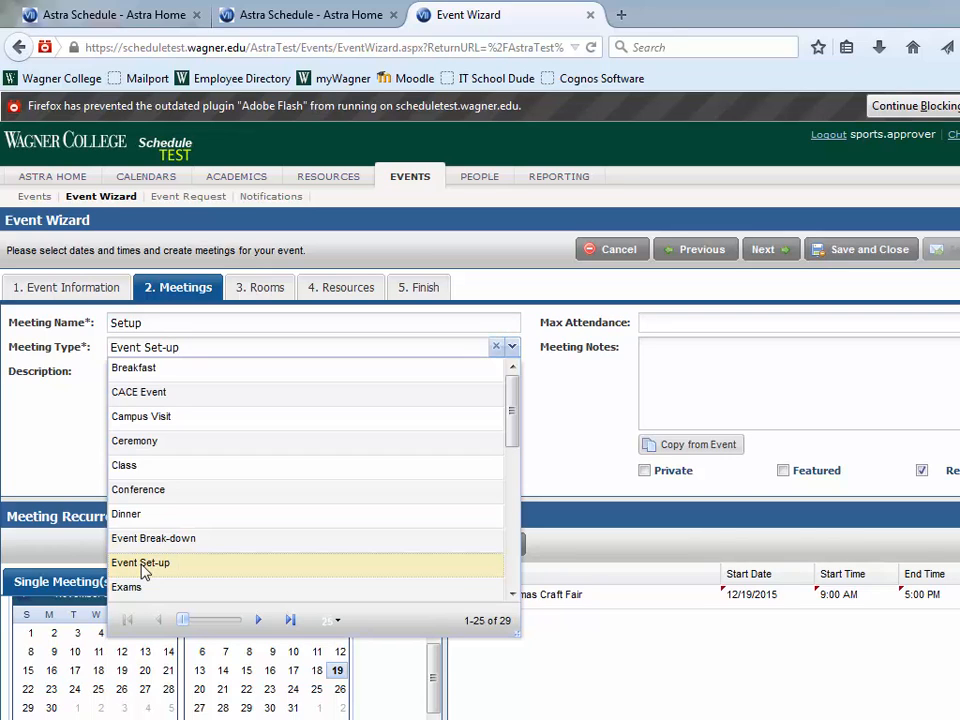
click(551, 463)
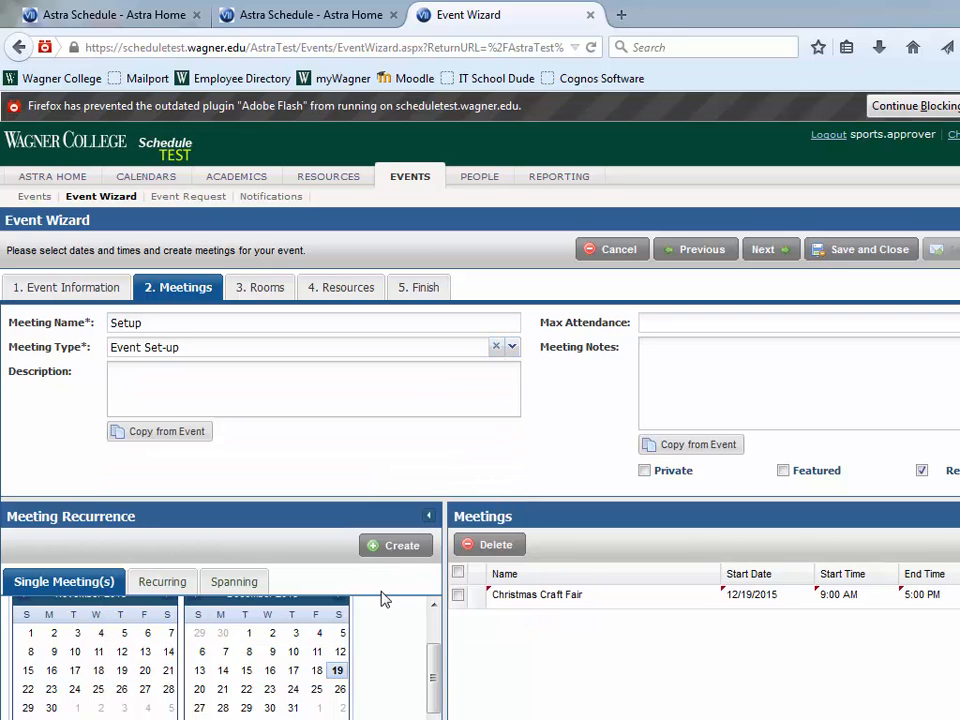
scroll(340, 695, down, 1)
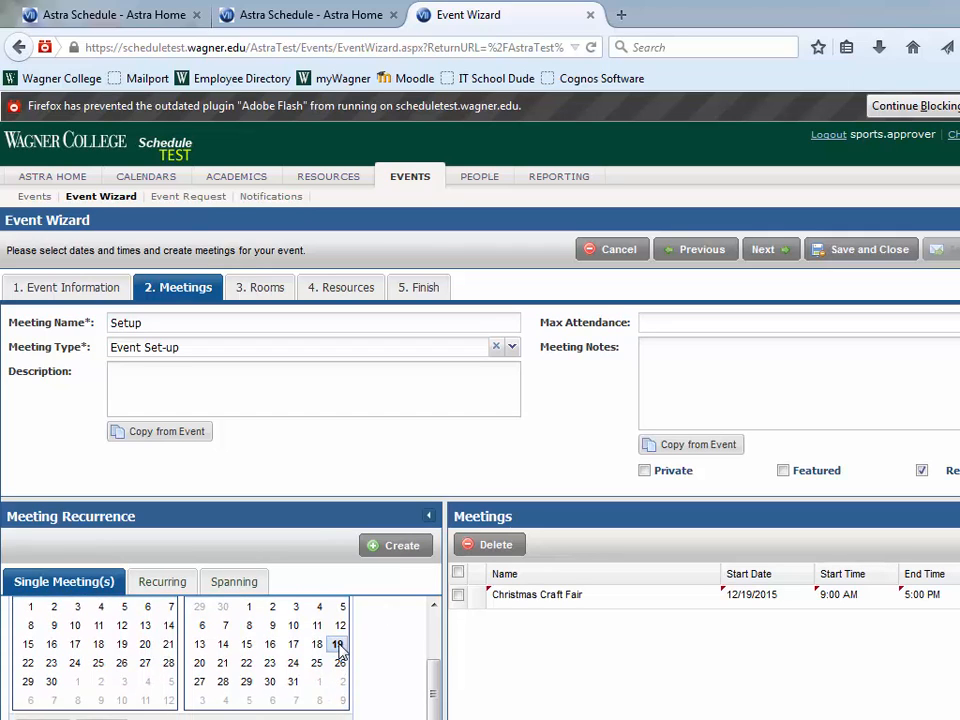
scroll(437, 670, up, 2)
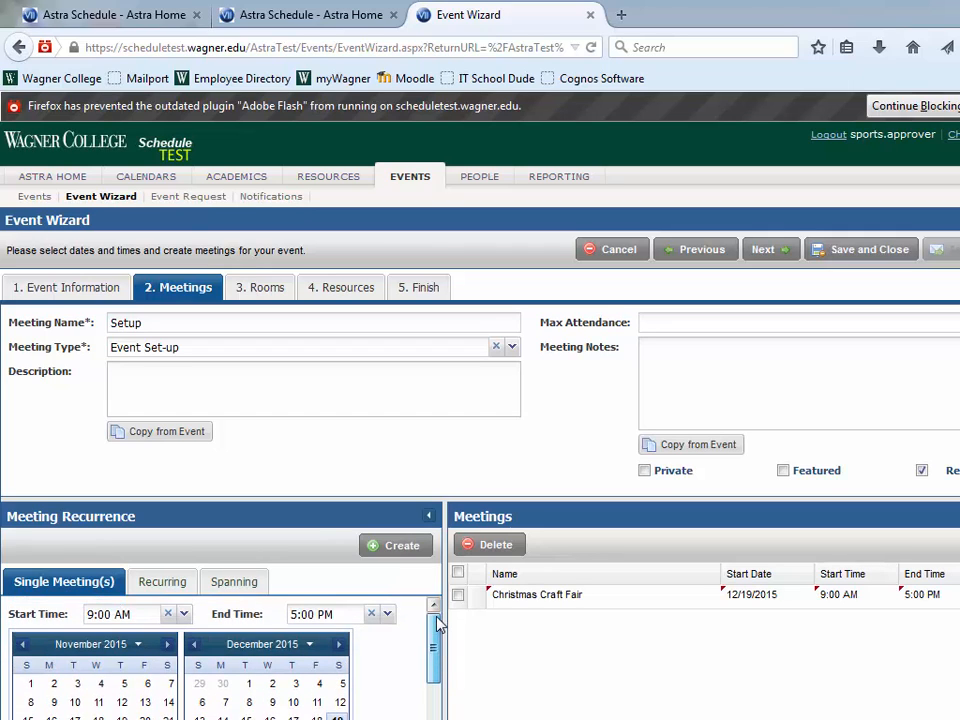
click(169, 614)
click(183, 614)
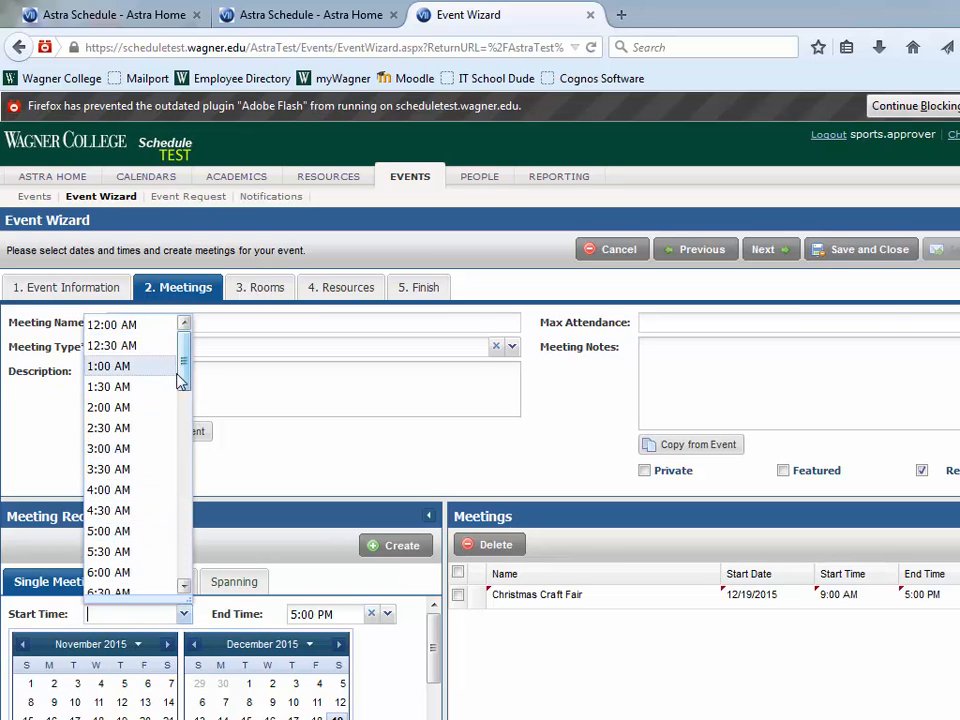
drag(182, 371, 182, 443)
click(140, 390)
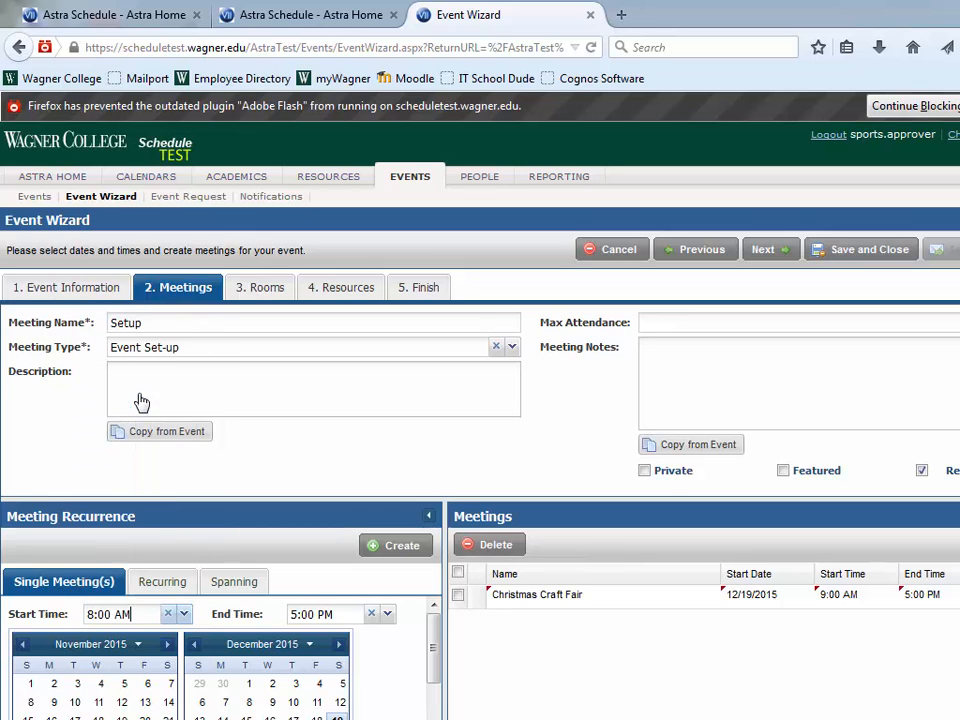
Set the end time to 9:00 AM and create the Setup meeting
click(370, 615)
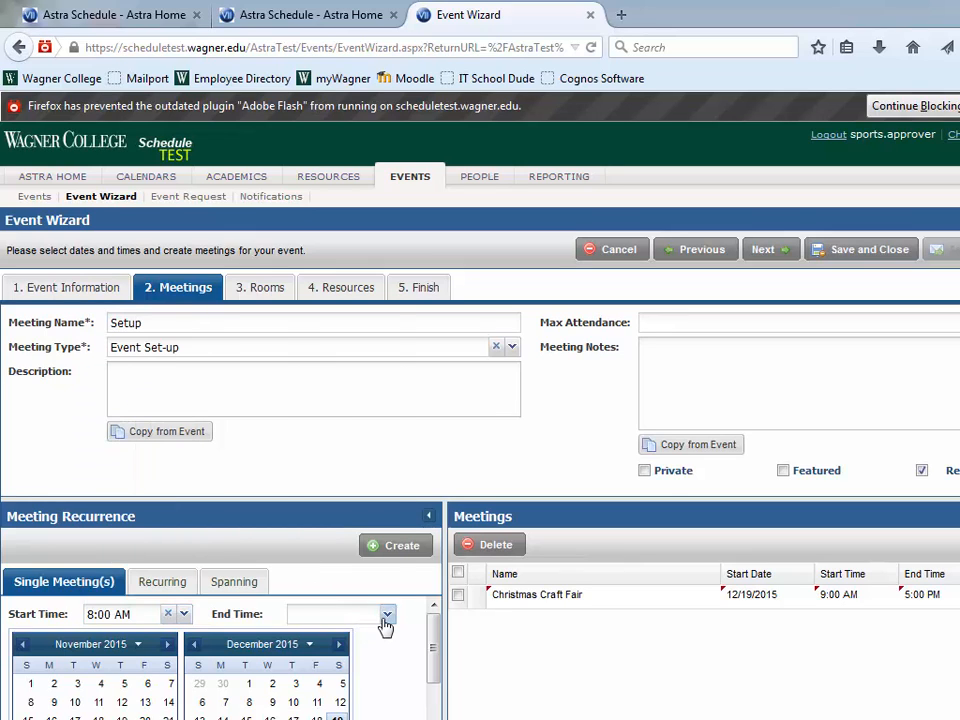
click(387, 614)
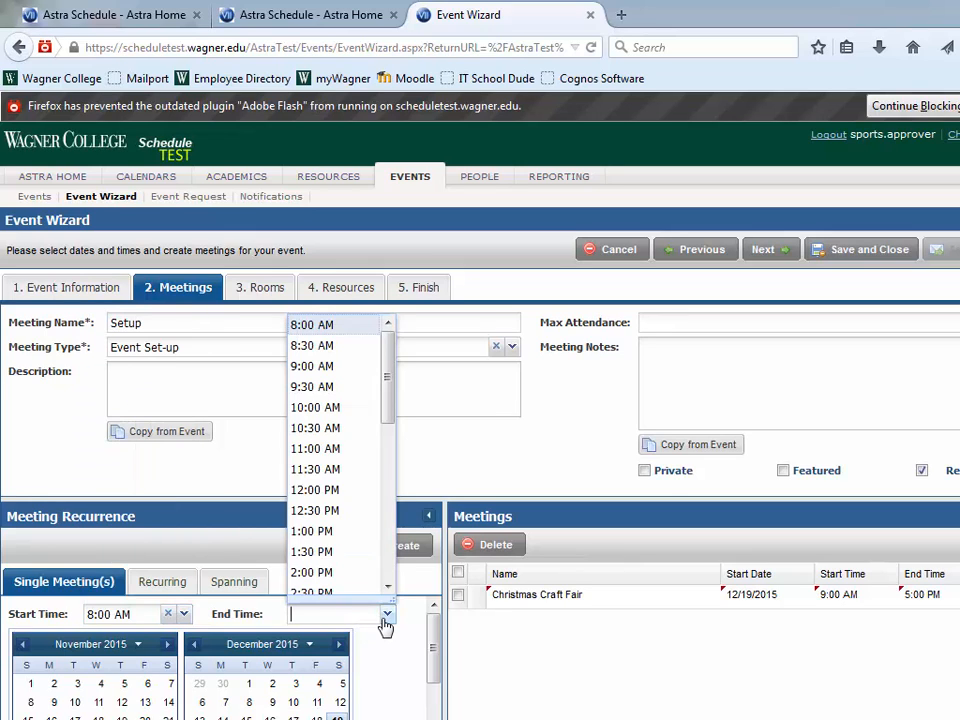
click(297, 370)
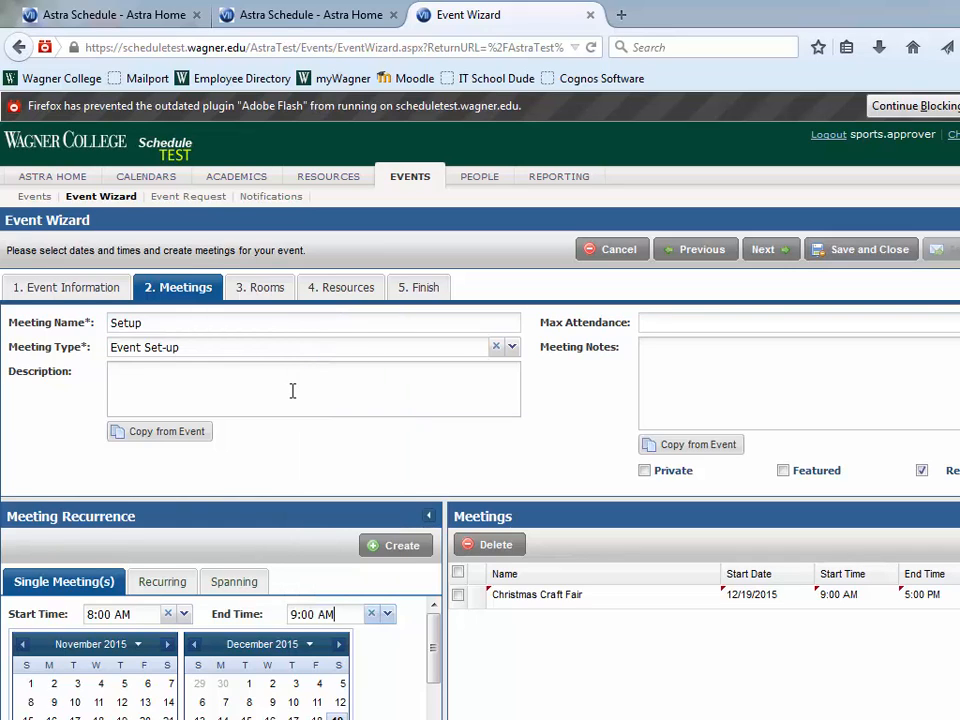
click(399, 546)
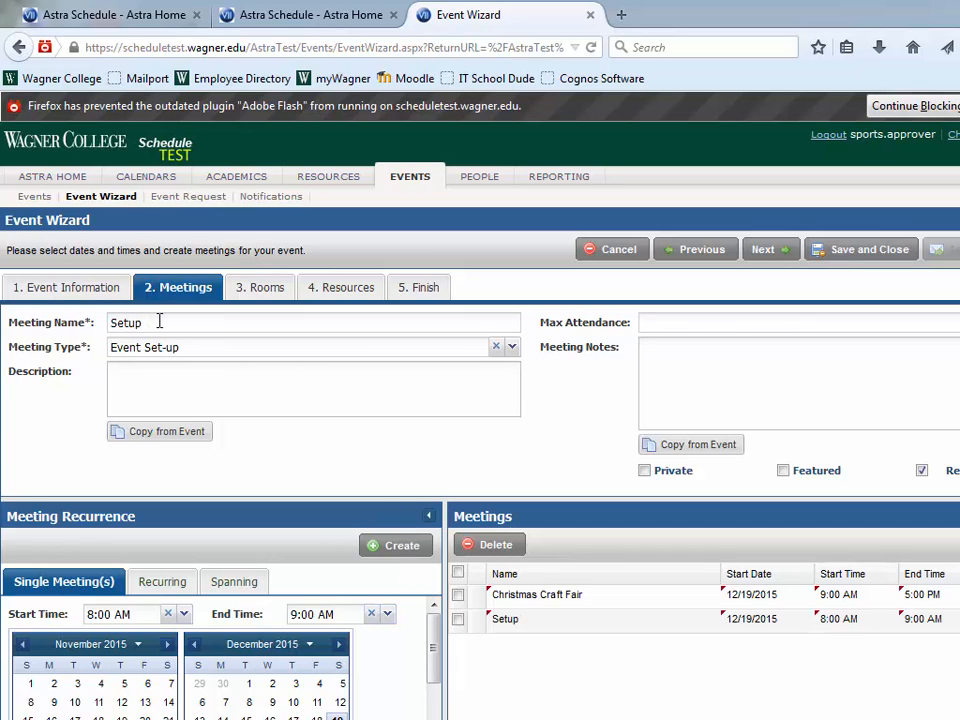
Prepare a third meeting by changing the meeting name to "Breakdown" and the meeting type to Event Break-down
drag(159, 322, 92, 320)
text(Breakdown)
click(496, 346)
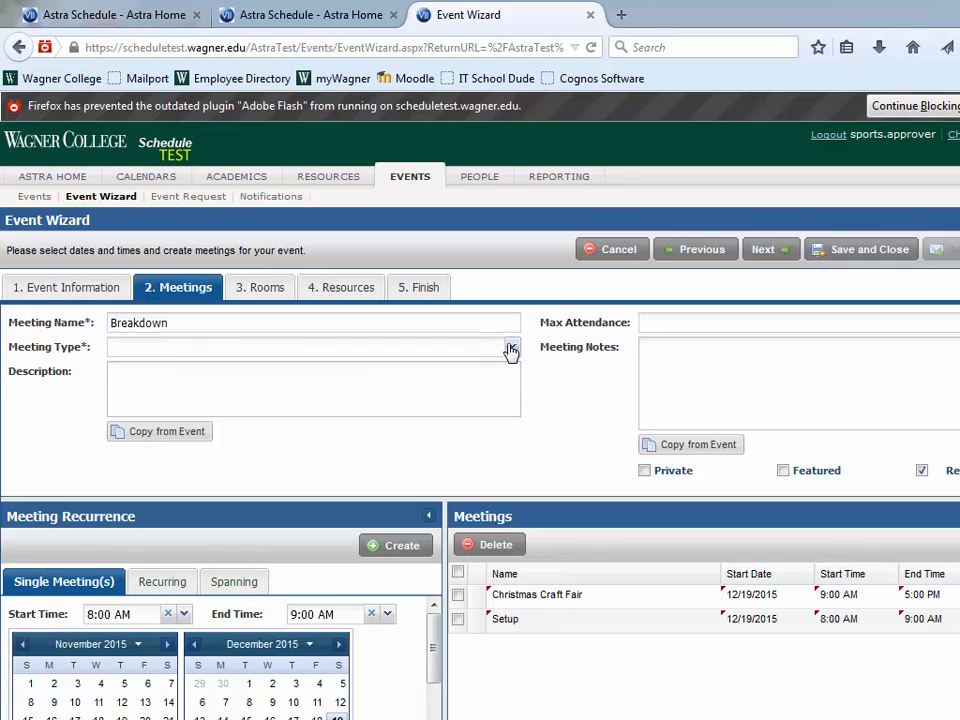
click(511, 348)
click(184, 547)
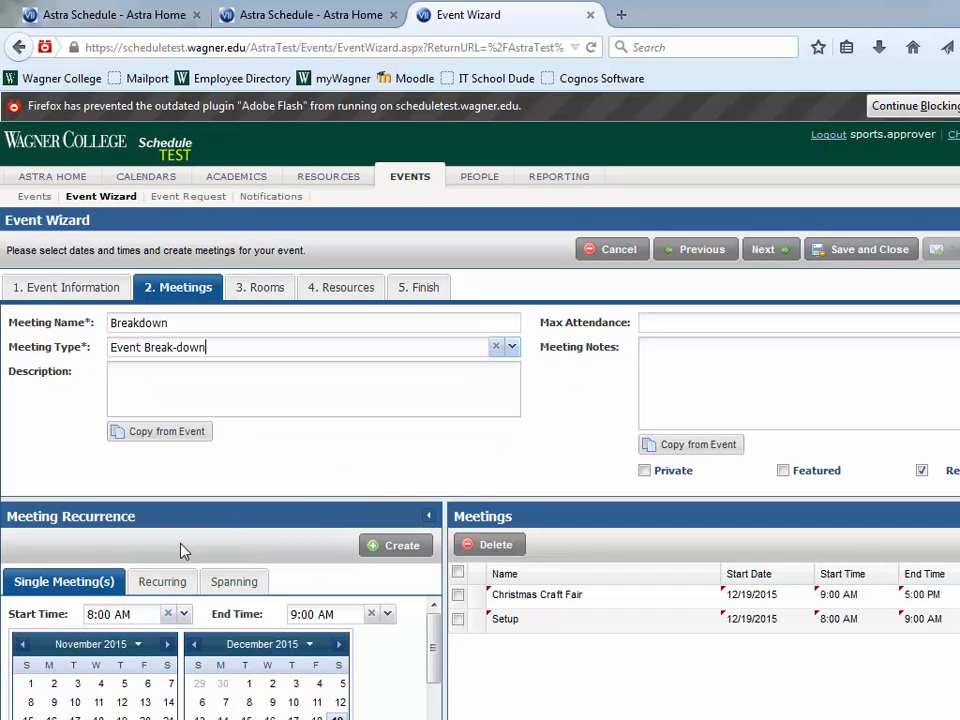
Set the start time to 5:00 PM and create the Breakdown meeting
click(169, 615)
click(184, 614)
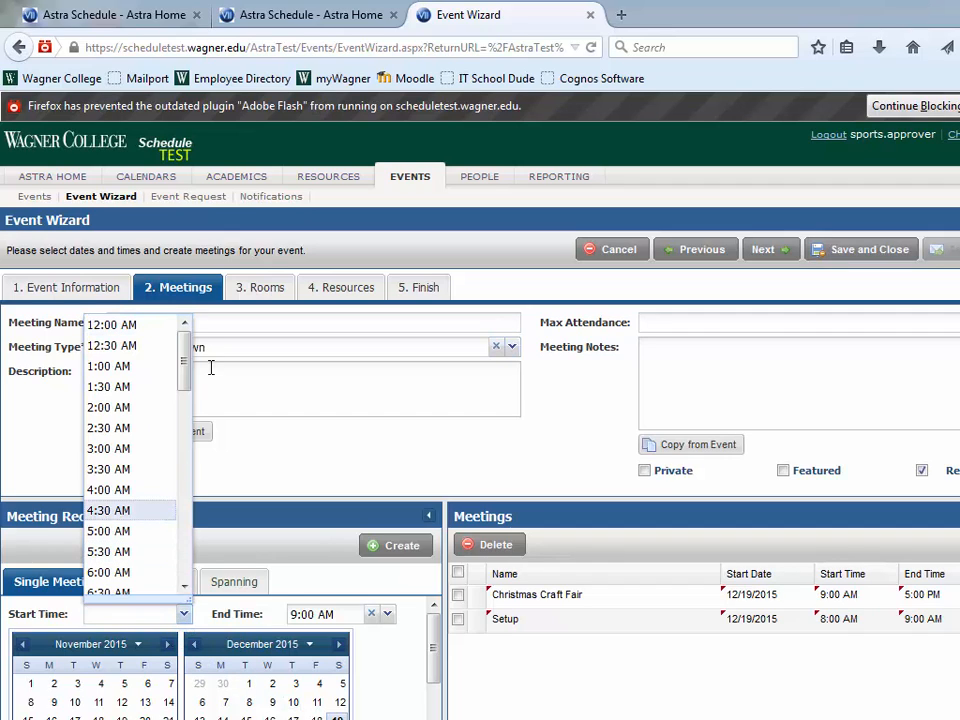
drag(184, 369, 180, 489)
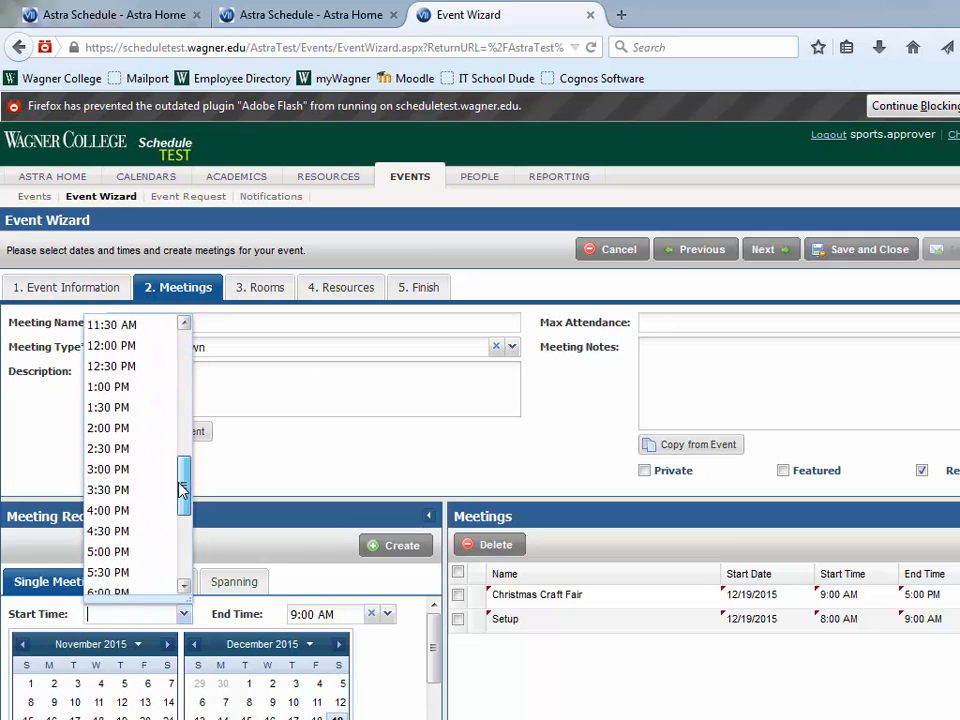
click(129, 551)
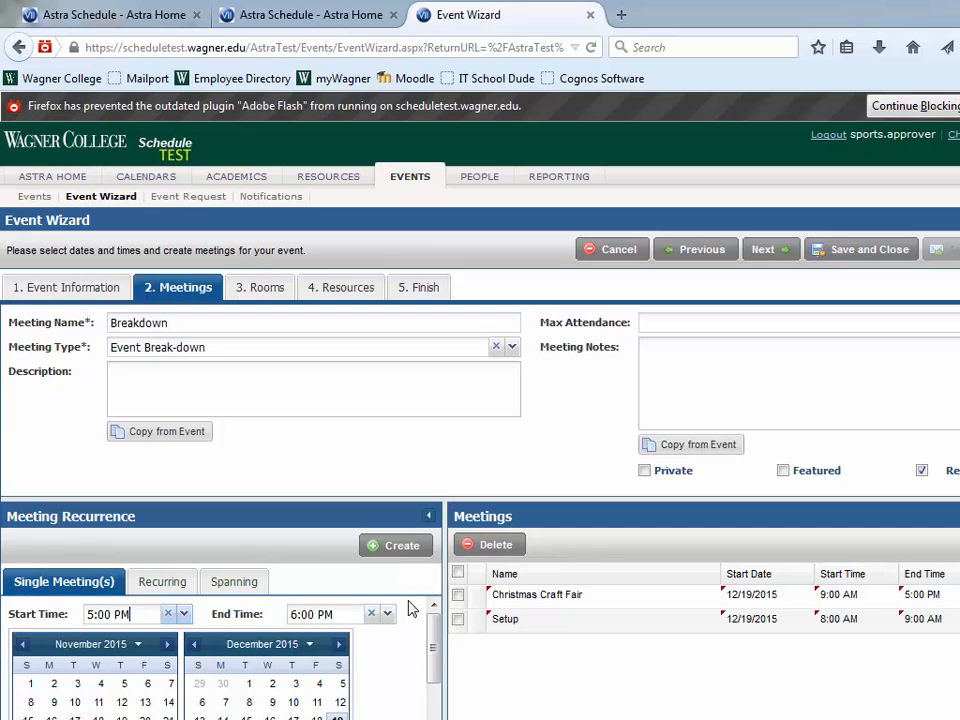
click(399, 548)
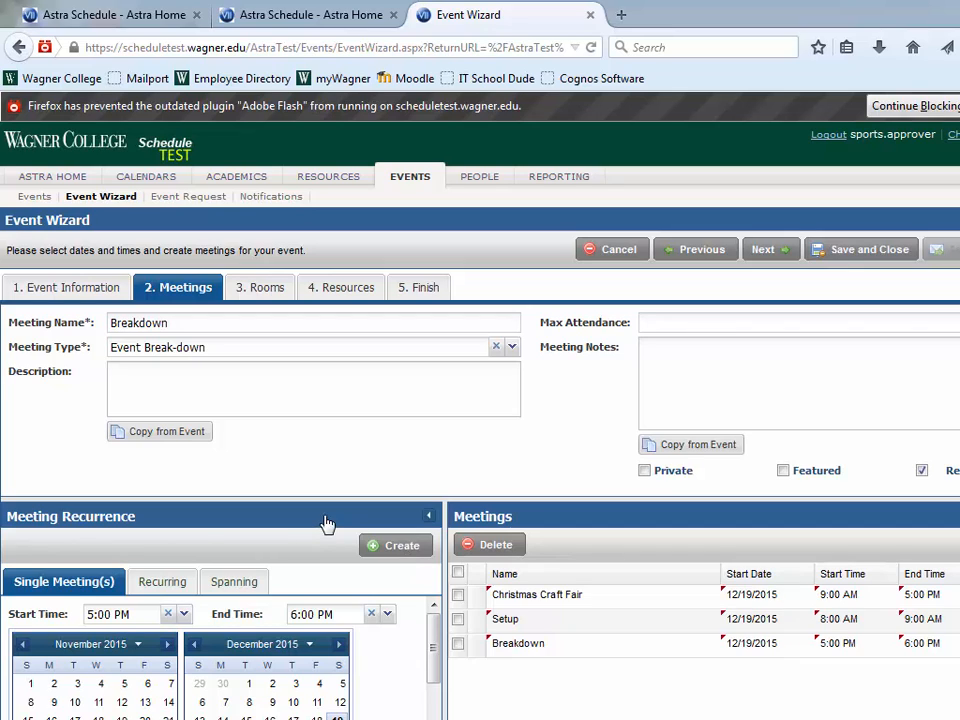
Switch to recurring meetings and set the start time to 9:00 AM and the end time to 5:00 PM
click(152, 586)
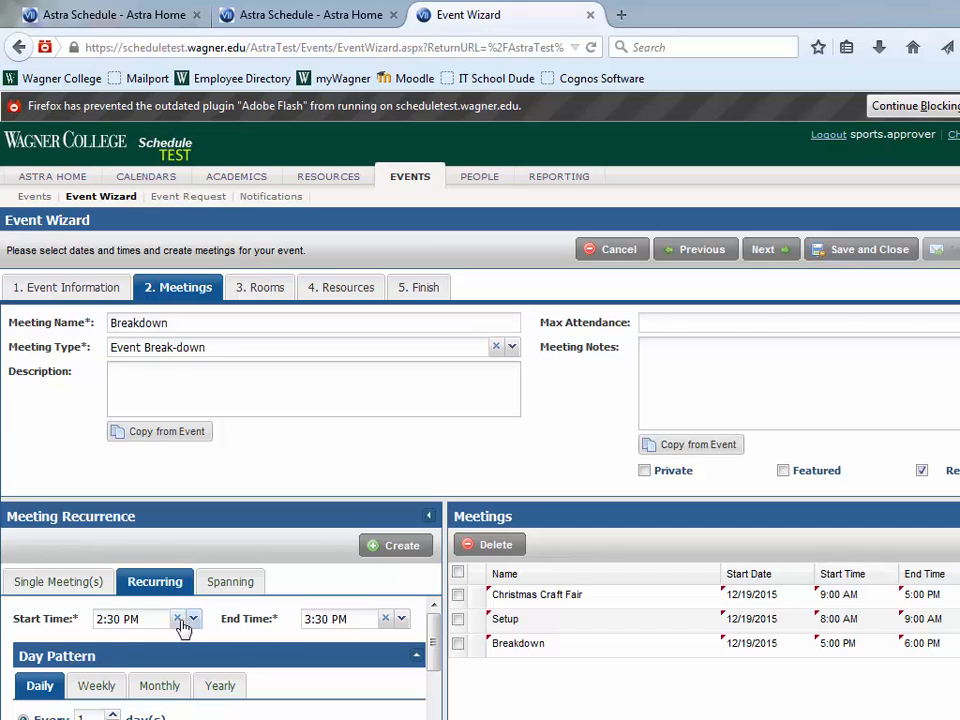
click(178, 620)
click(193, 619)
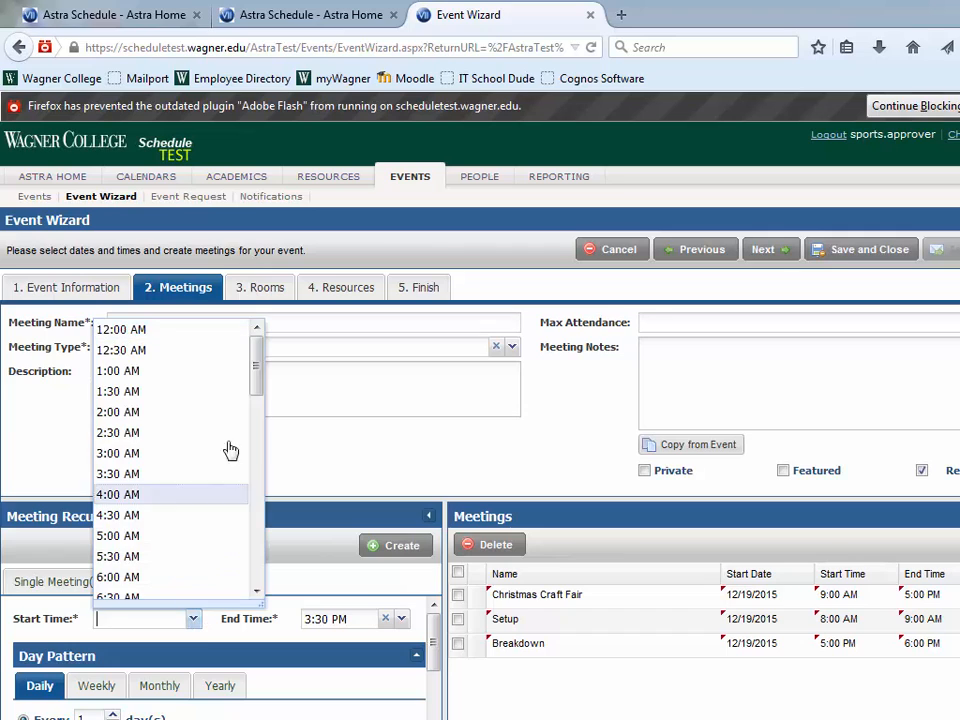
drag(259, 375, 254, 430)
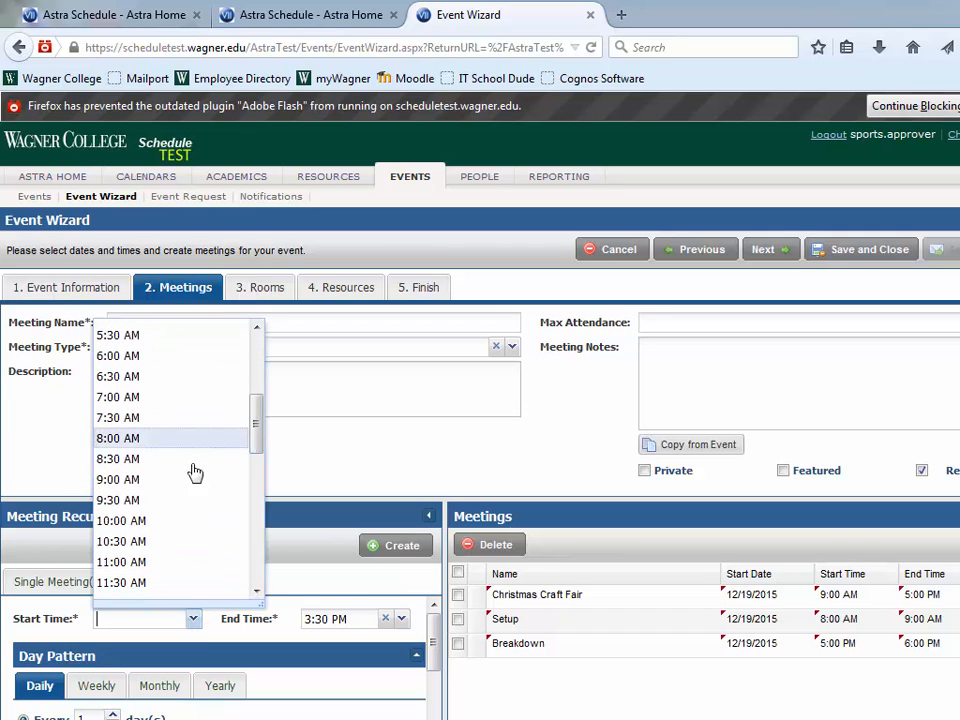
click(165, 482)
click(386, 620)
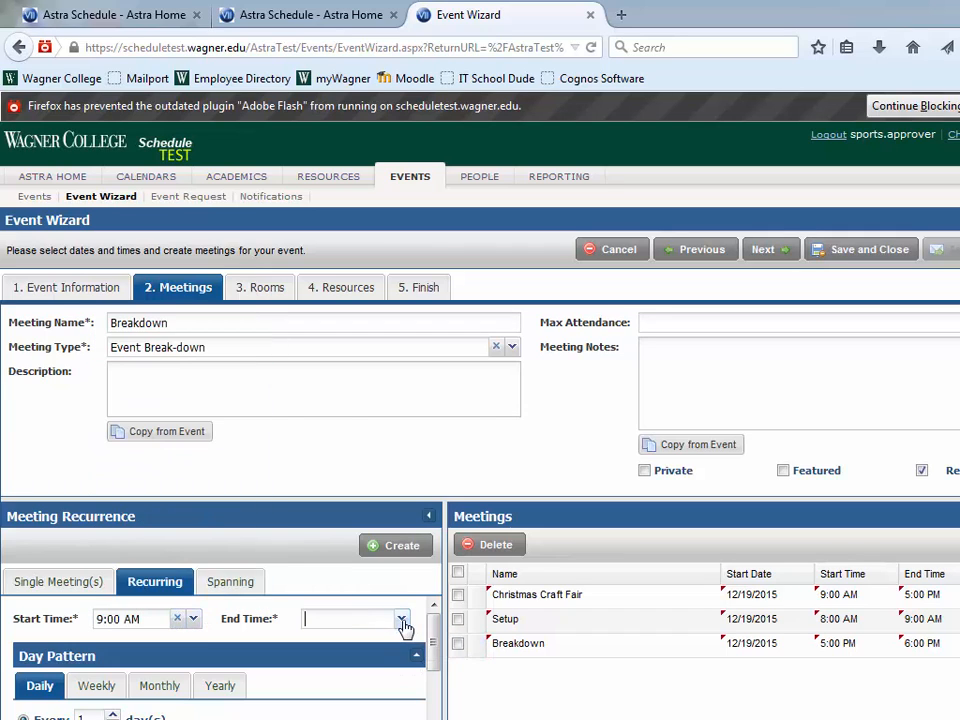
click(401, 620)
drag(463, 388, 458, 462)
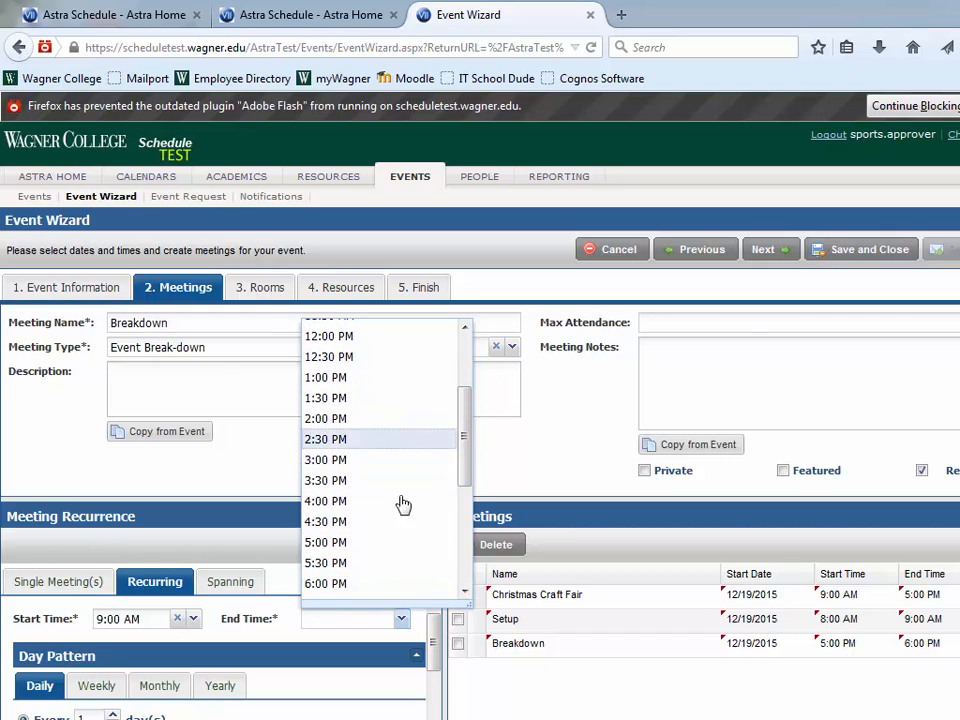
click(361, 543)
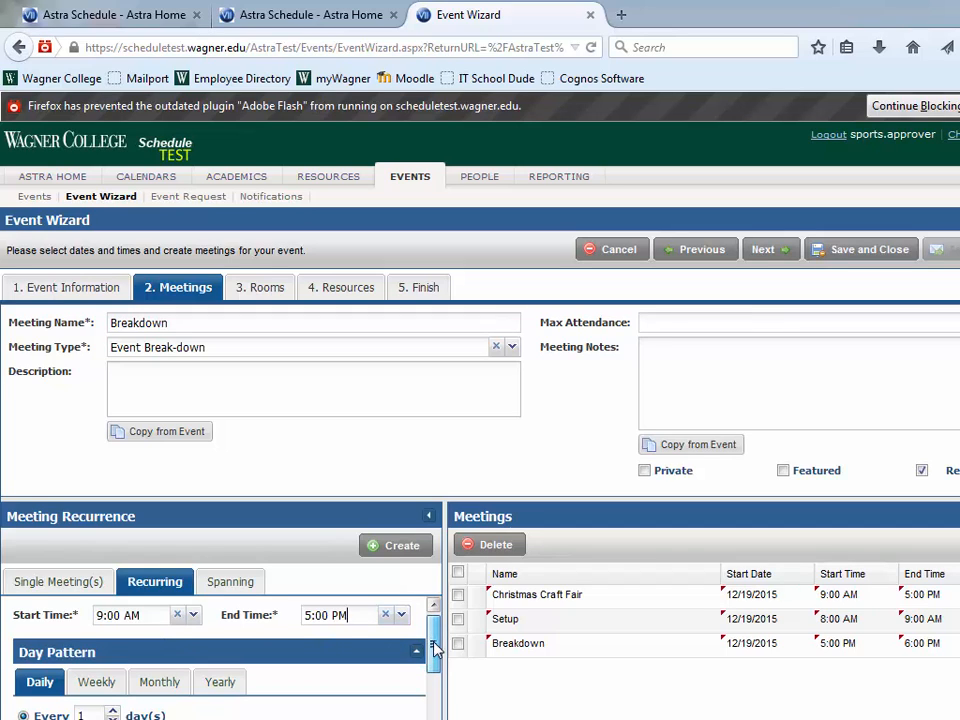
Choose a weekly recurrence pattern with a date range from December 19 to December 26, 2015
scroll(431, 645, down, 1)
click(96, 672)
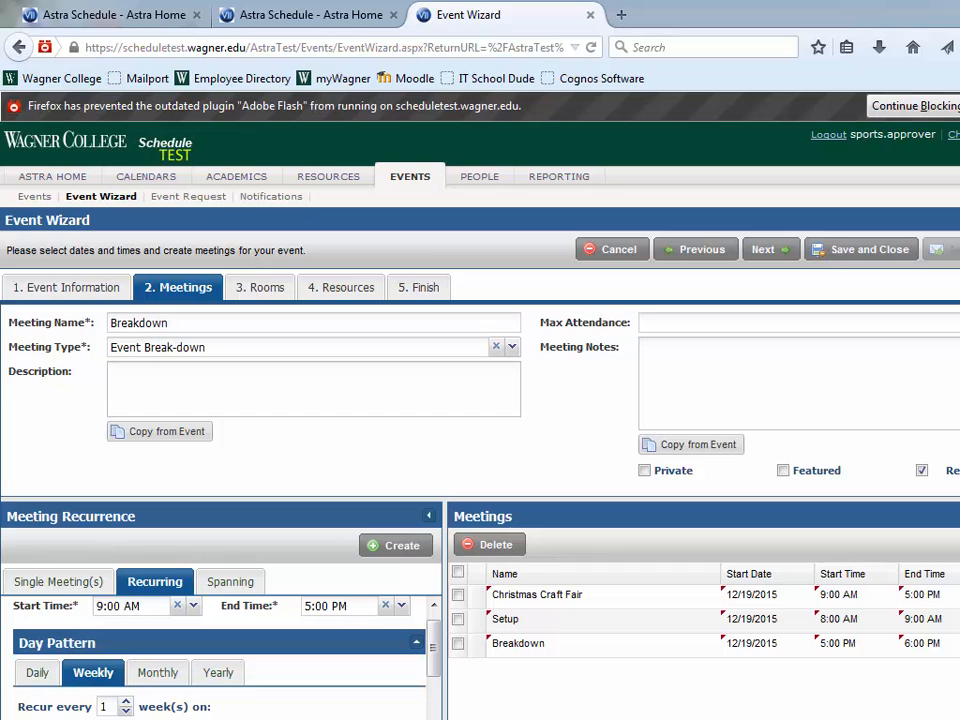
drag(431, 675, 434, 719)
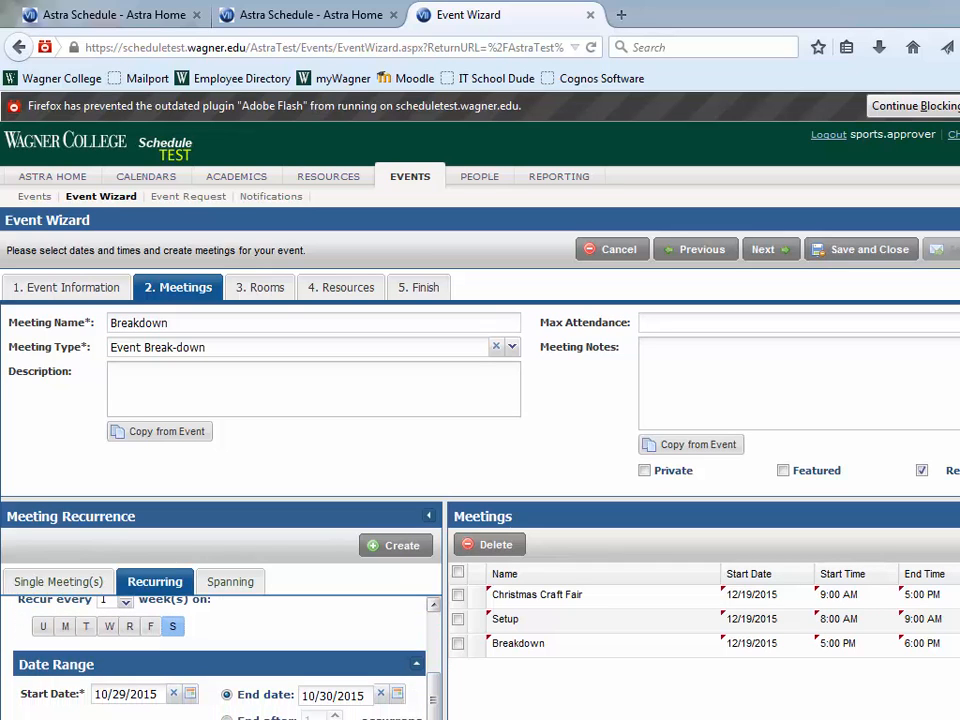
click(190, 694)
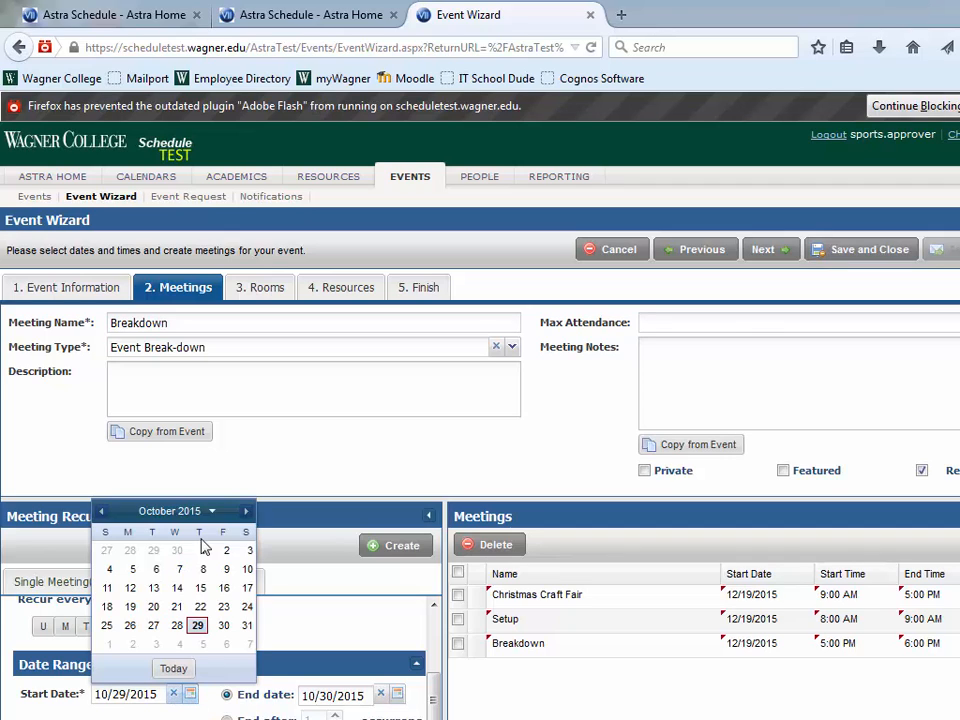
click(246, 511)
click(246, 511)
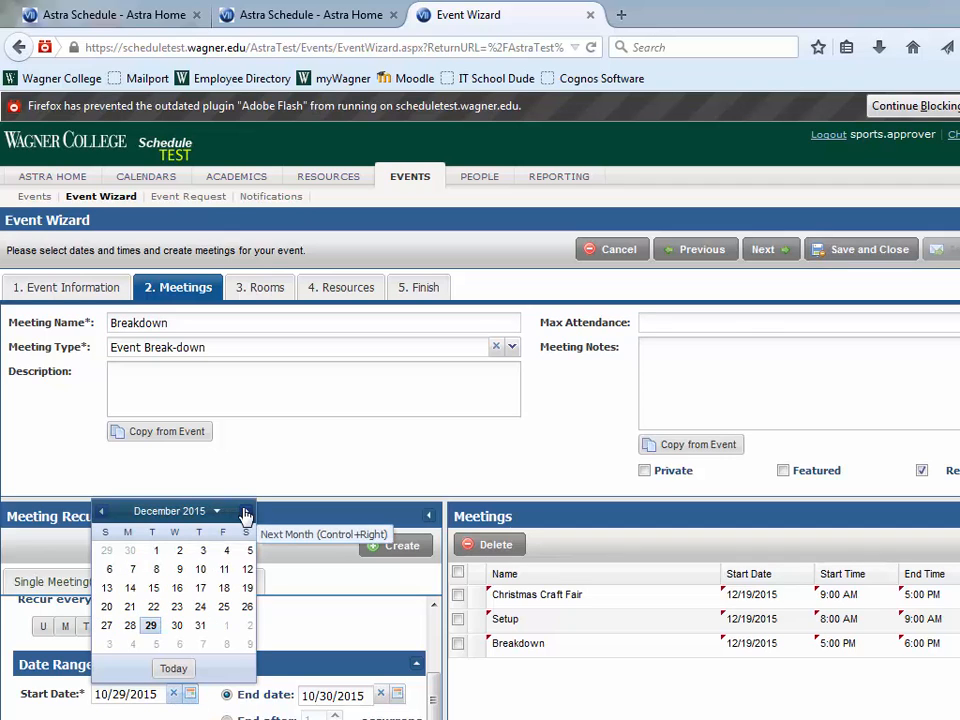
click(246, 588)
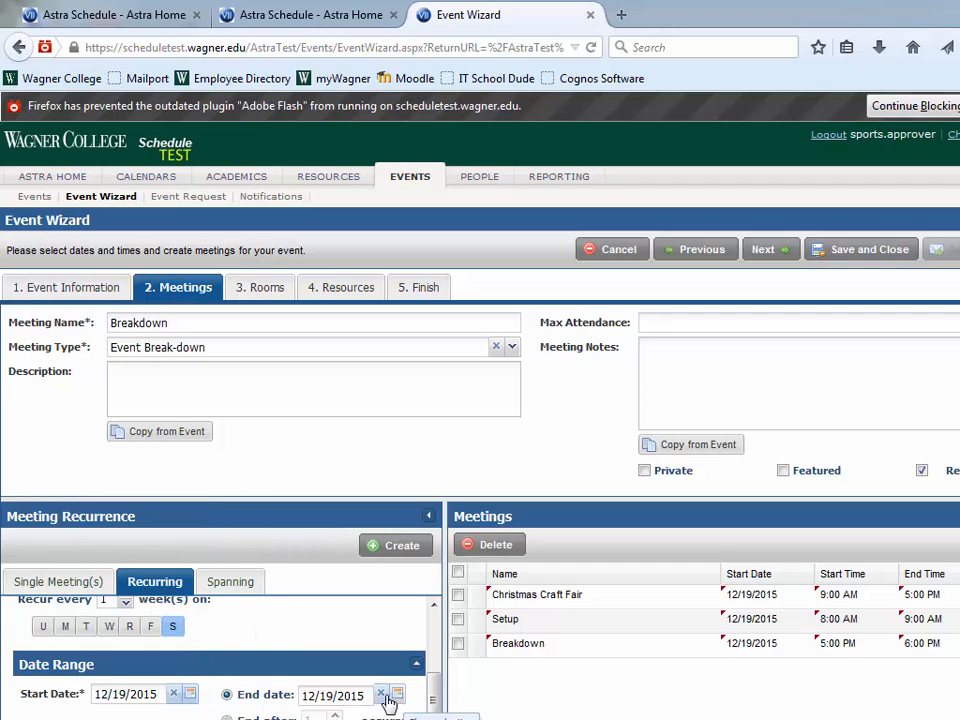
click(396, 695)
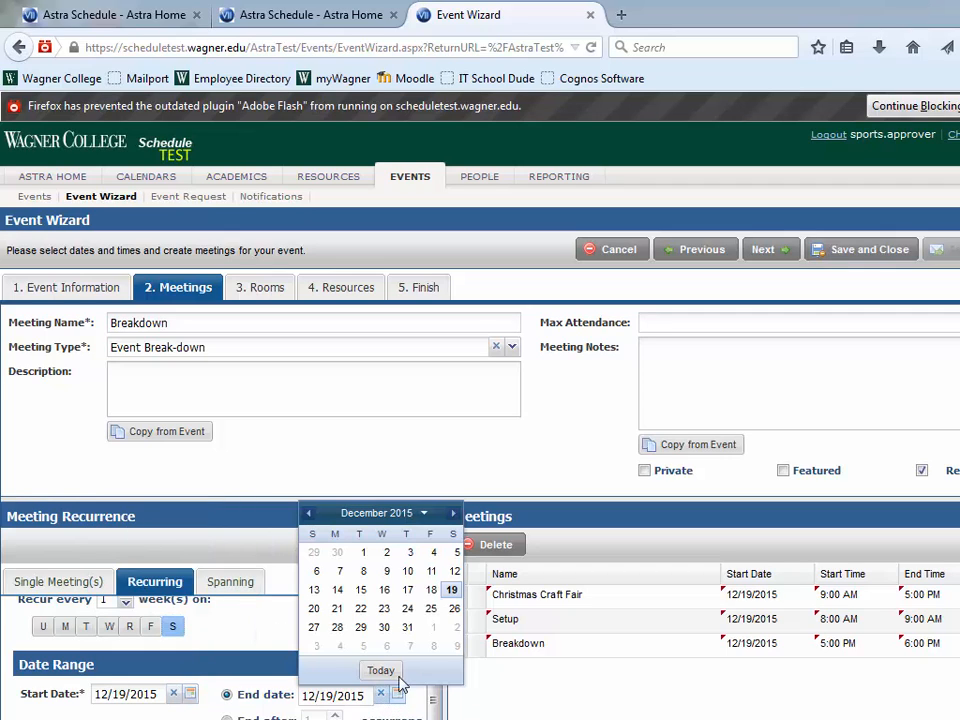
click(453, 610)
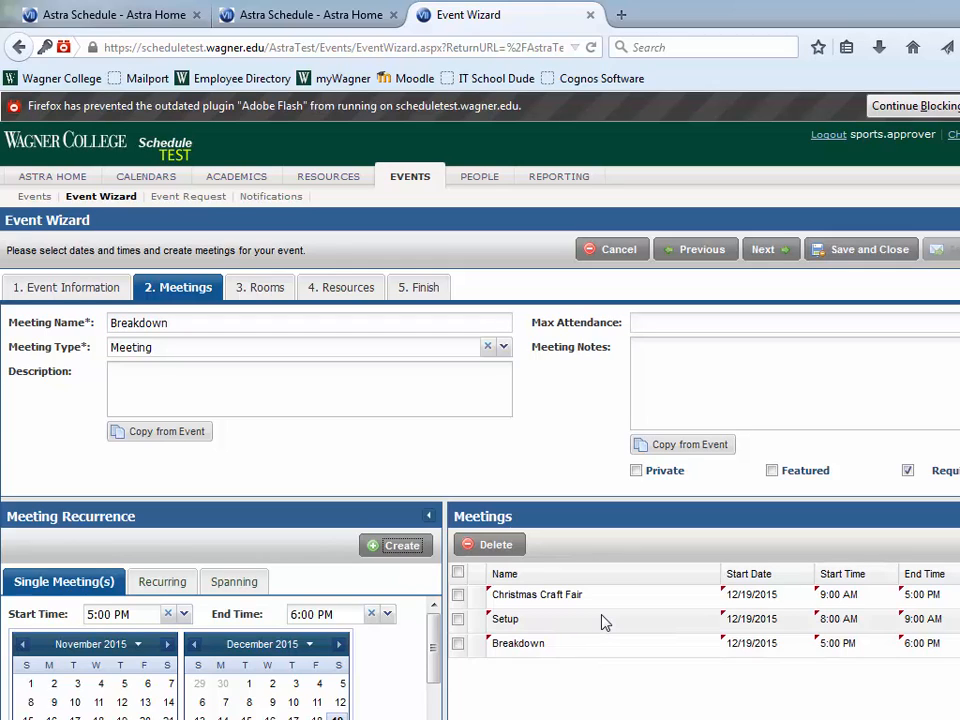
Filter the event's room list to the GYM Spiro Sports Center building and its HOF - Hall of Fame Room
click(264, 290)
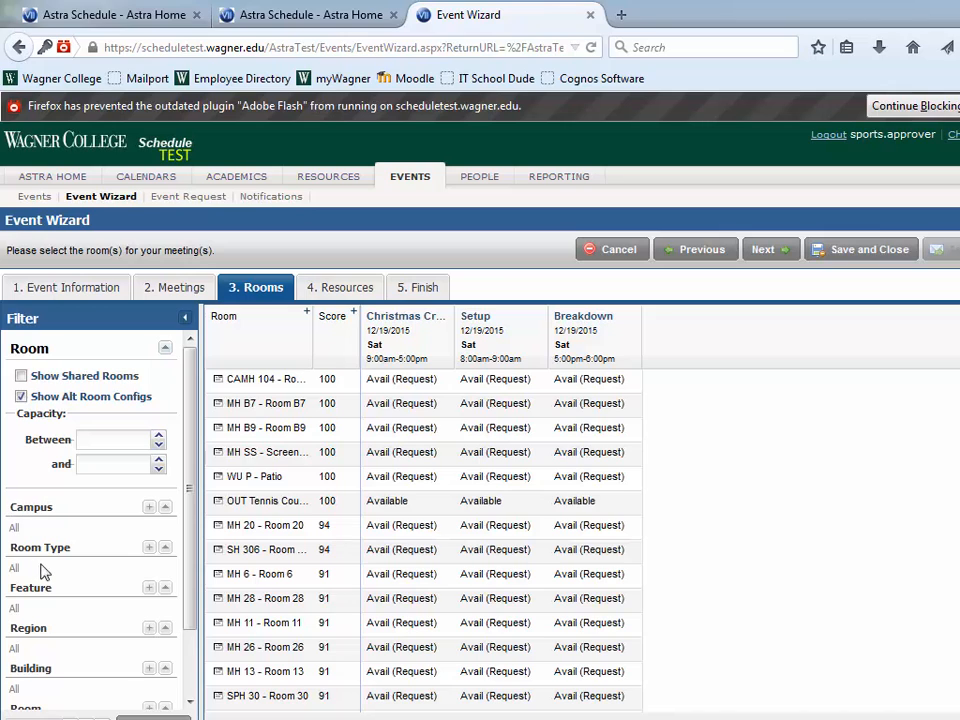
scroll(90, 660, down, 2)
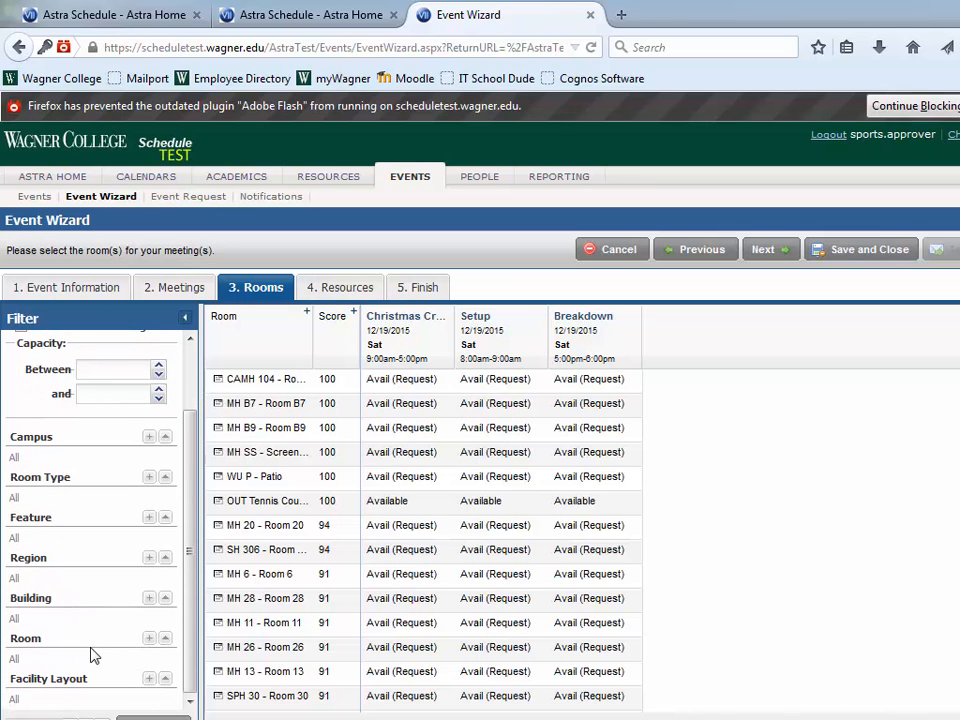
click(147, 599)
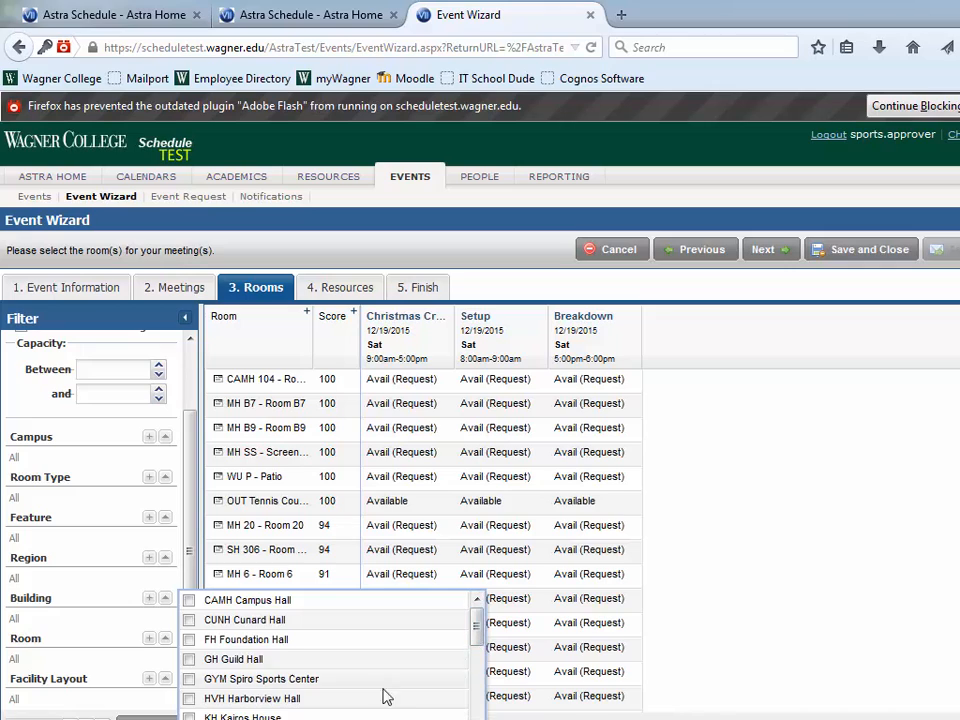
click(189, 679)
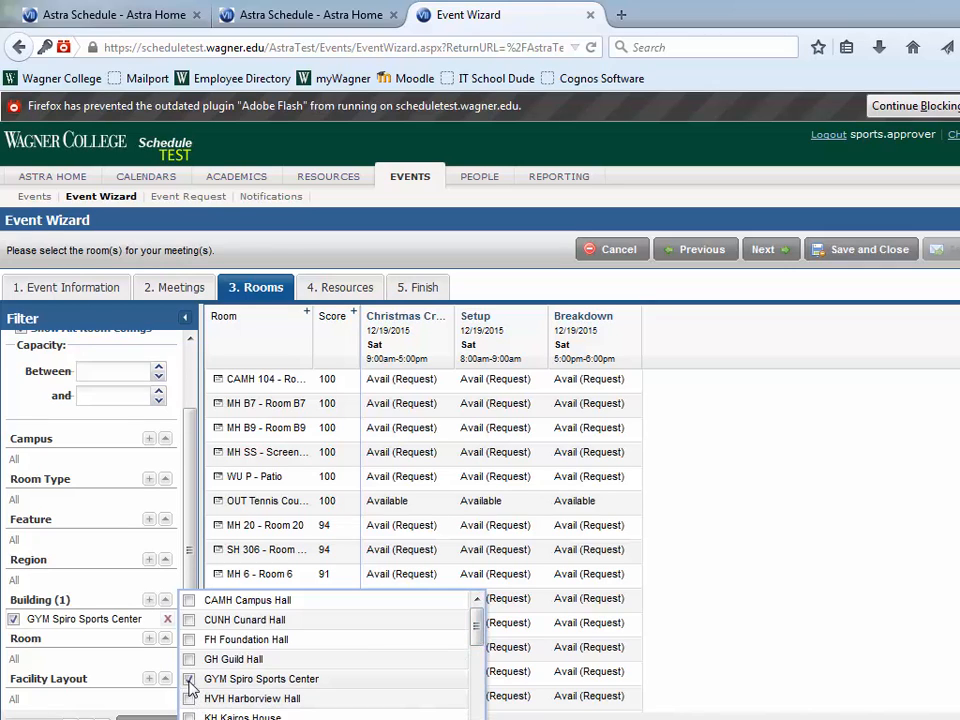
click(149, 639)
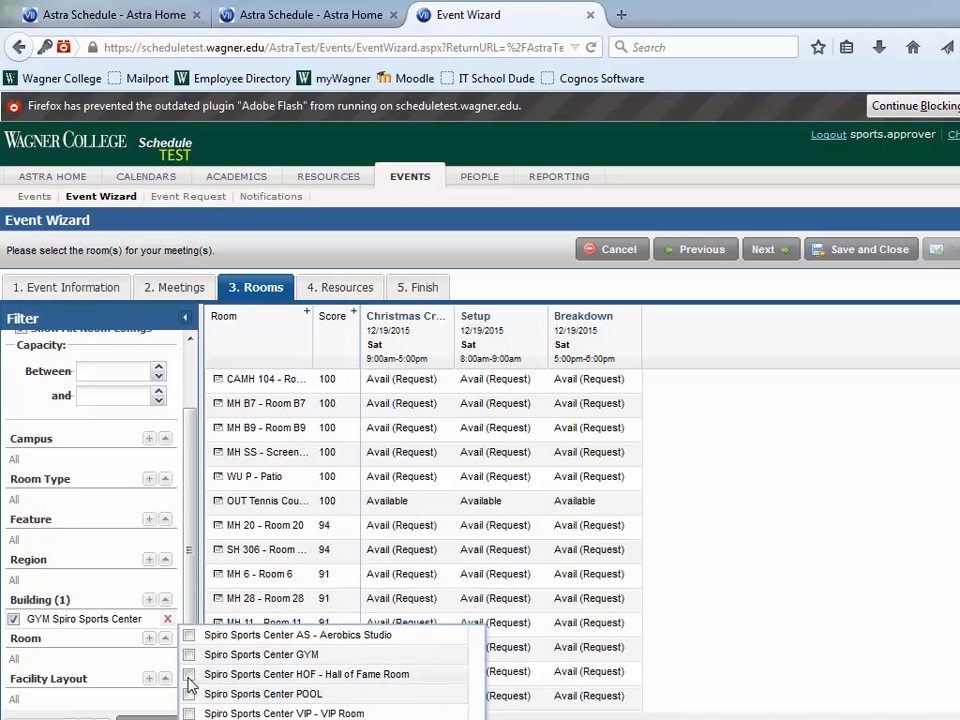
click(190, 677)
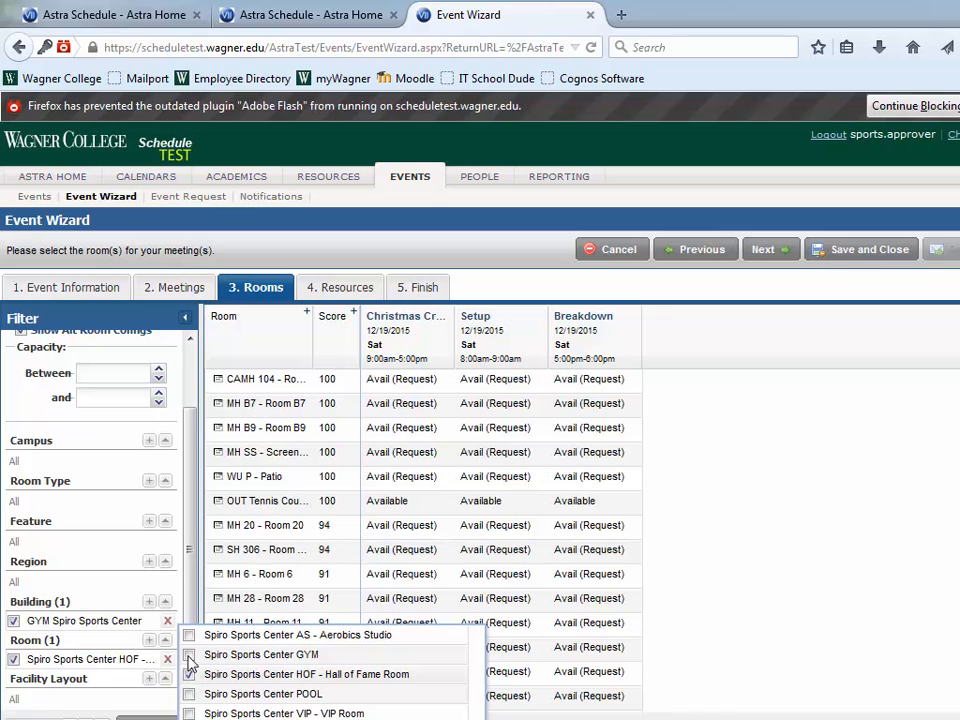
click(228, 470)
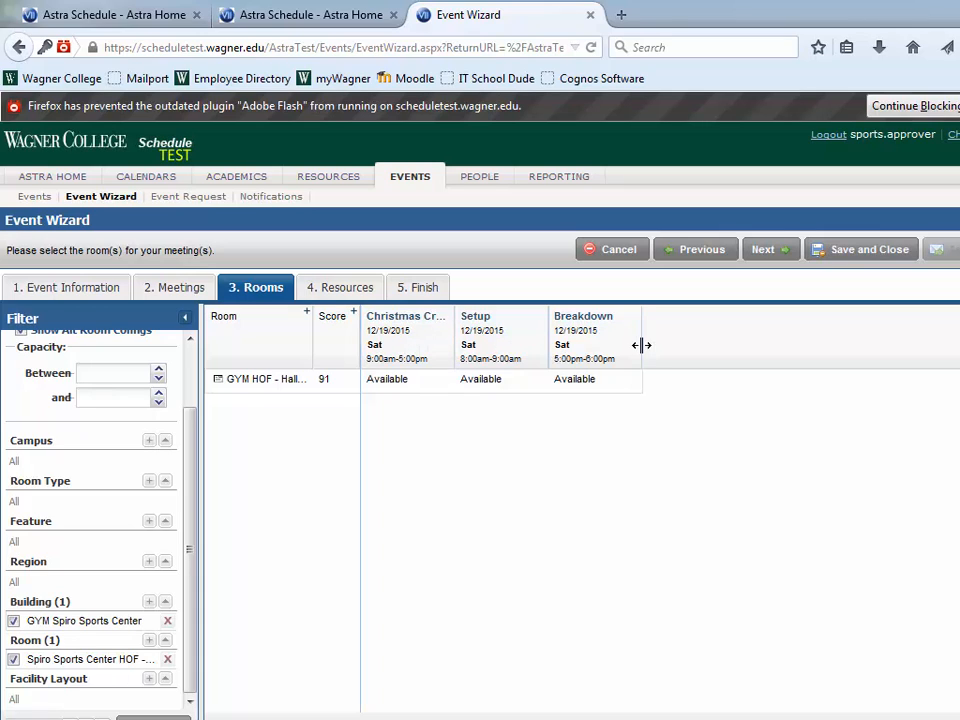
Assign the Hall of Fame Room to the Christmas Craft Fair, Setup and Breakdown meetings
click(397, 385)
click(495, 388)
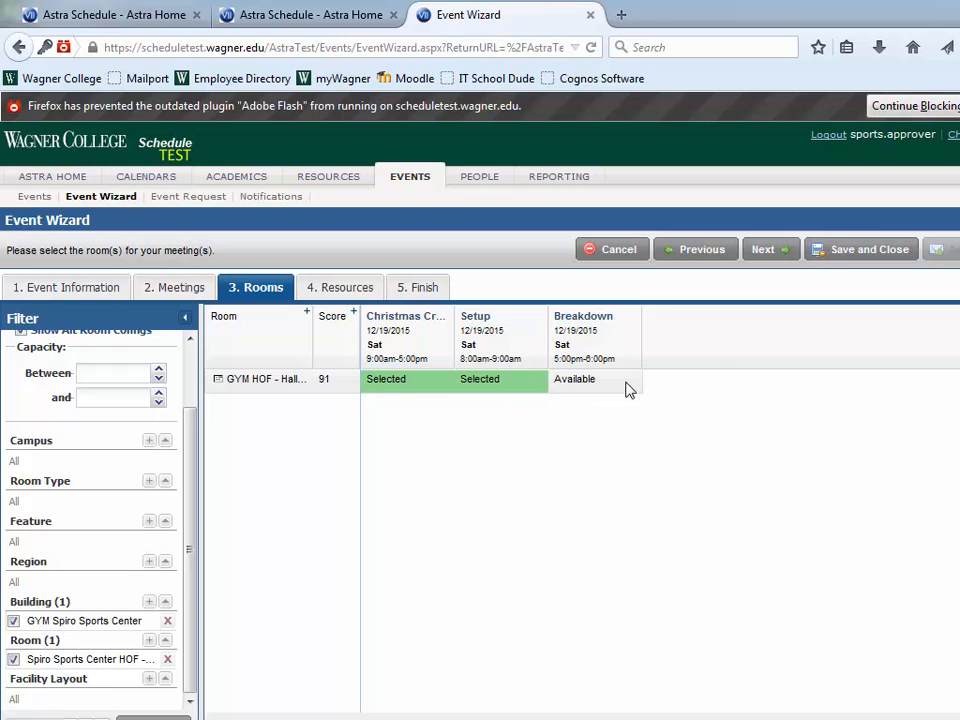
click(628, 388)
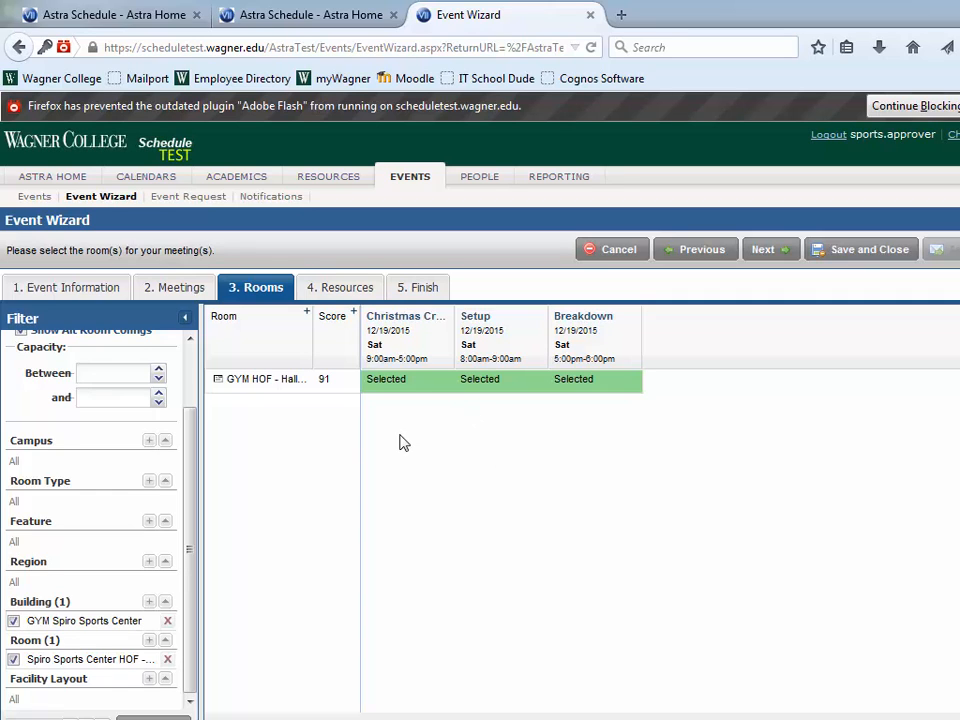
Skip adding resources, review the event summary with its three meetings, and finish creating the event
click(347, 290)
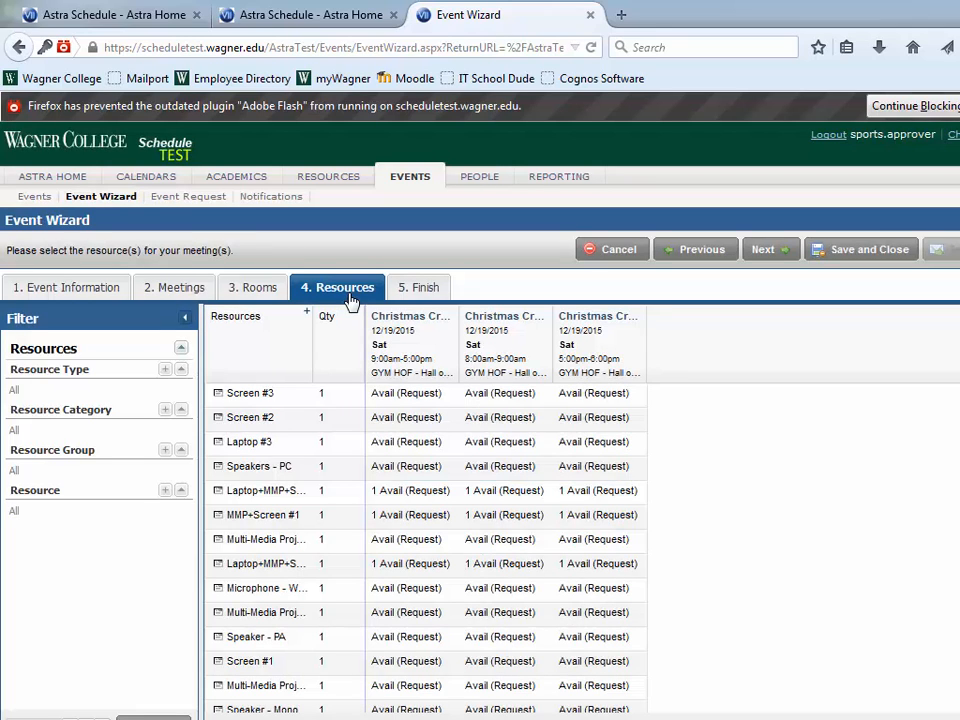
click(409, 292)
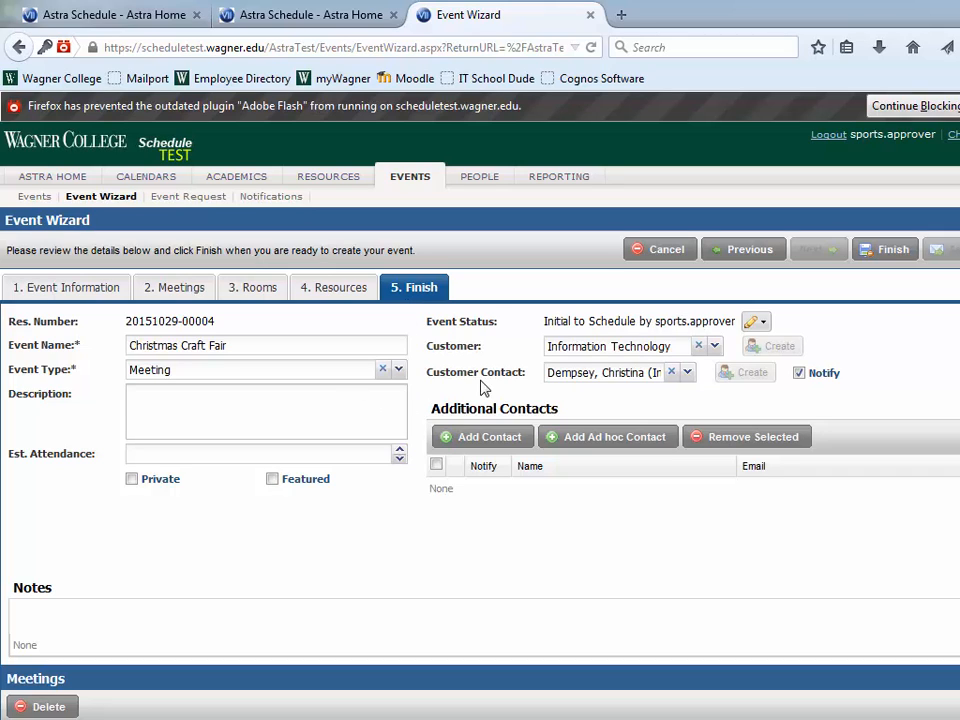
scroll(364, 500, down, 3)
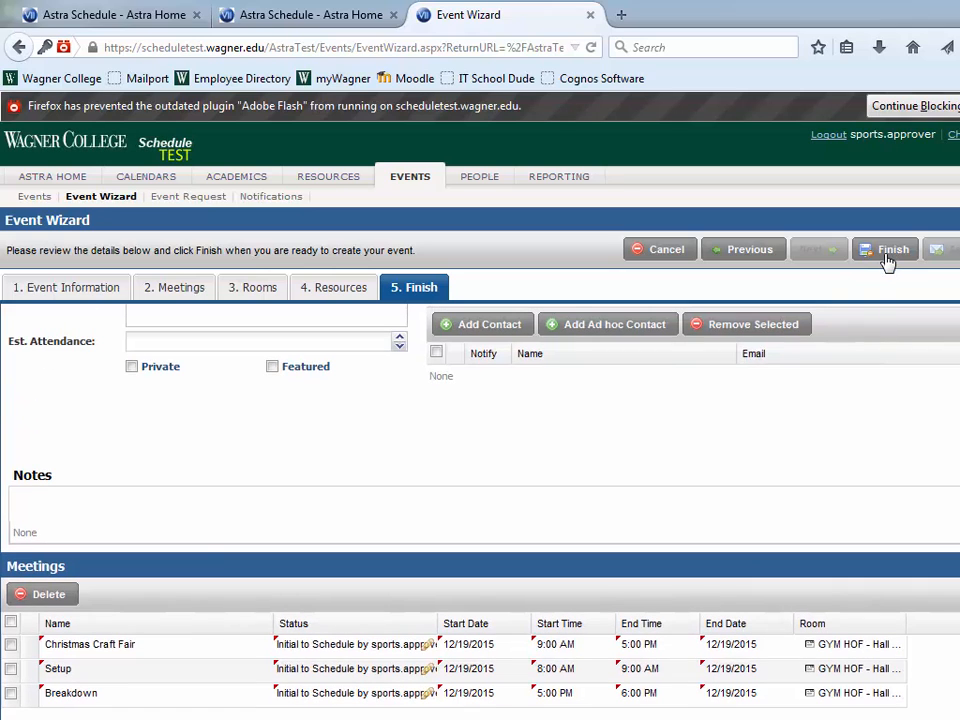
click(888, 255)
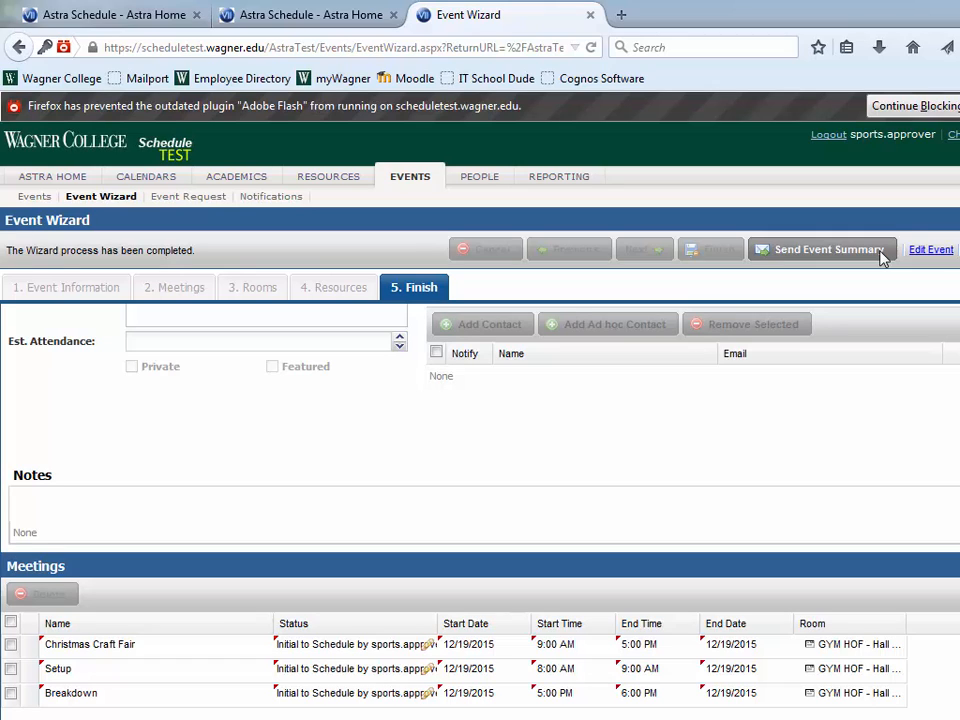
Open the daily room scheduling grid and choose the Full Calendar
click(173, 184)
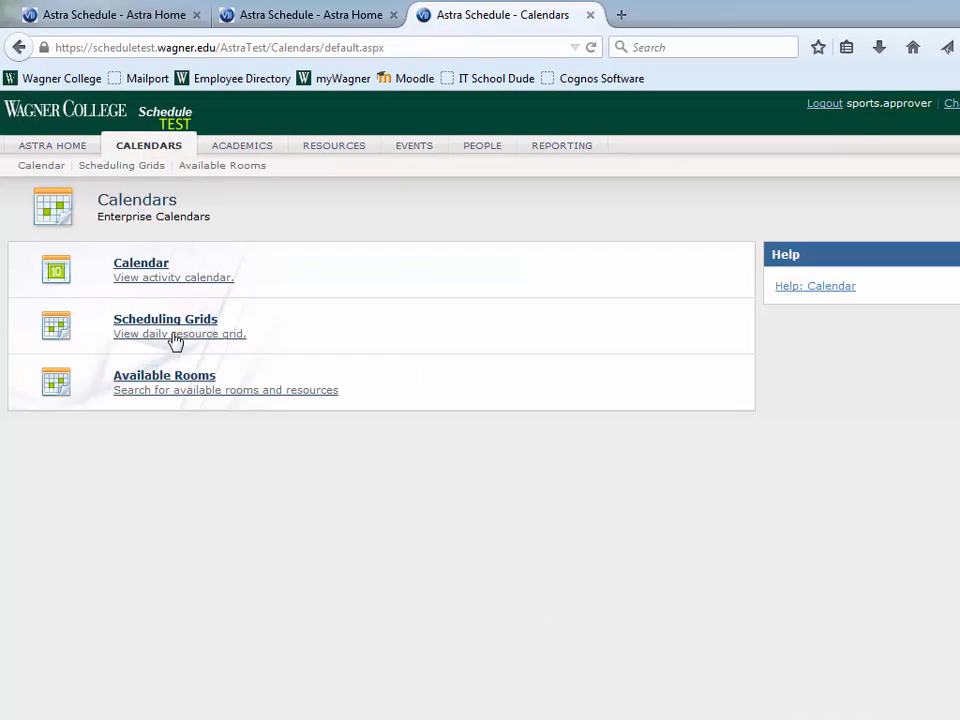
click(170, 324)
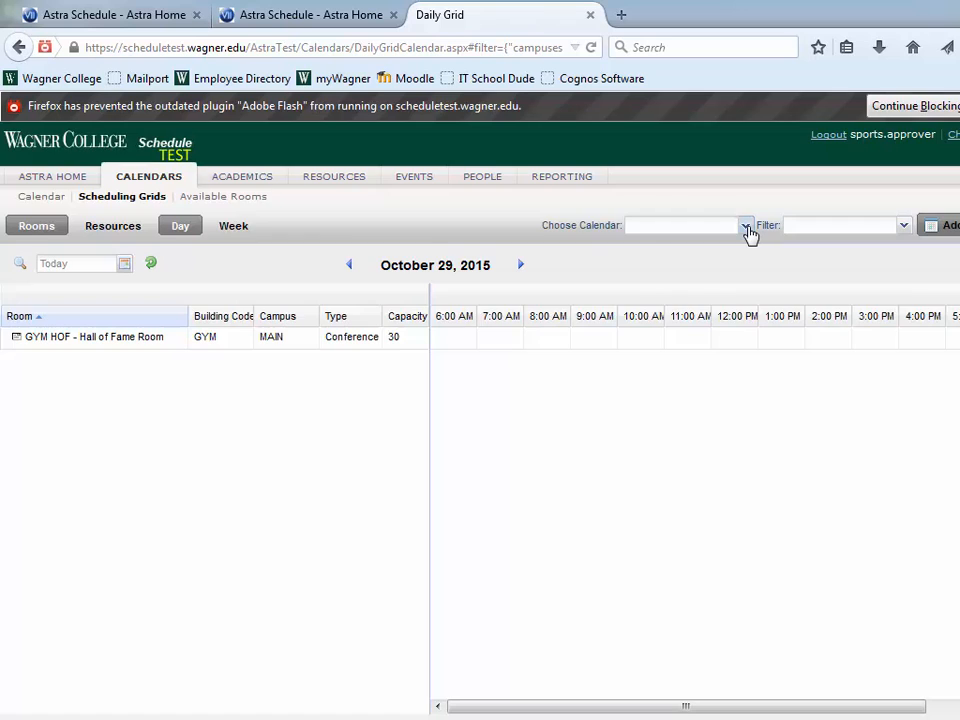
click(749, 230)
click(714, 250)
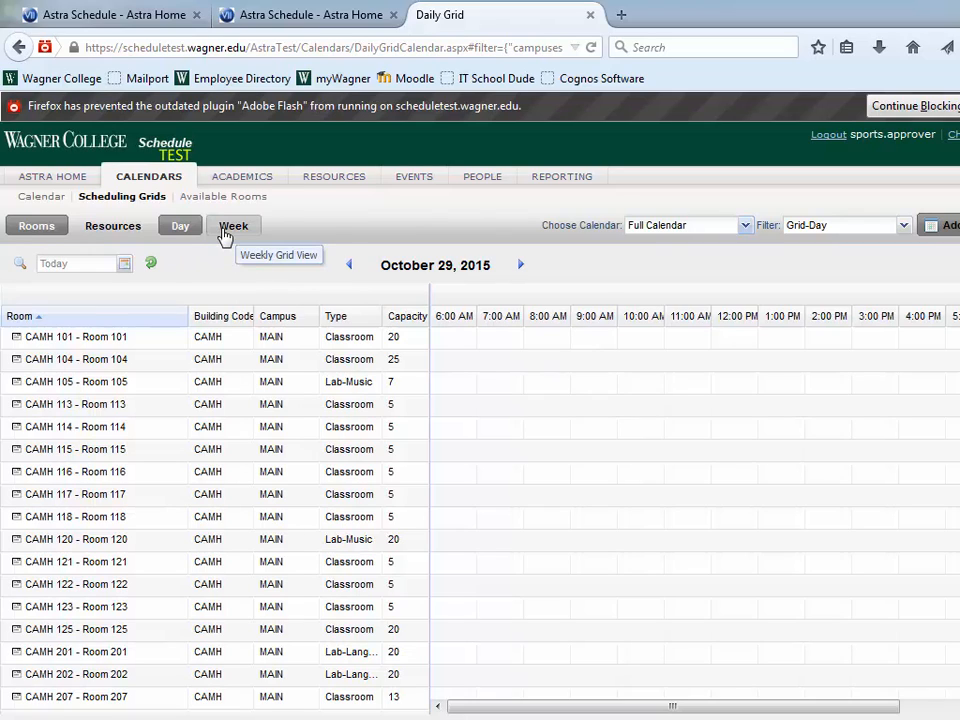
click(124, 264)
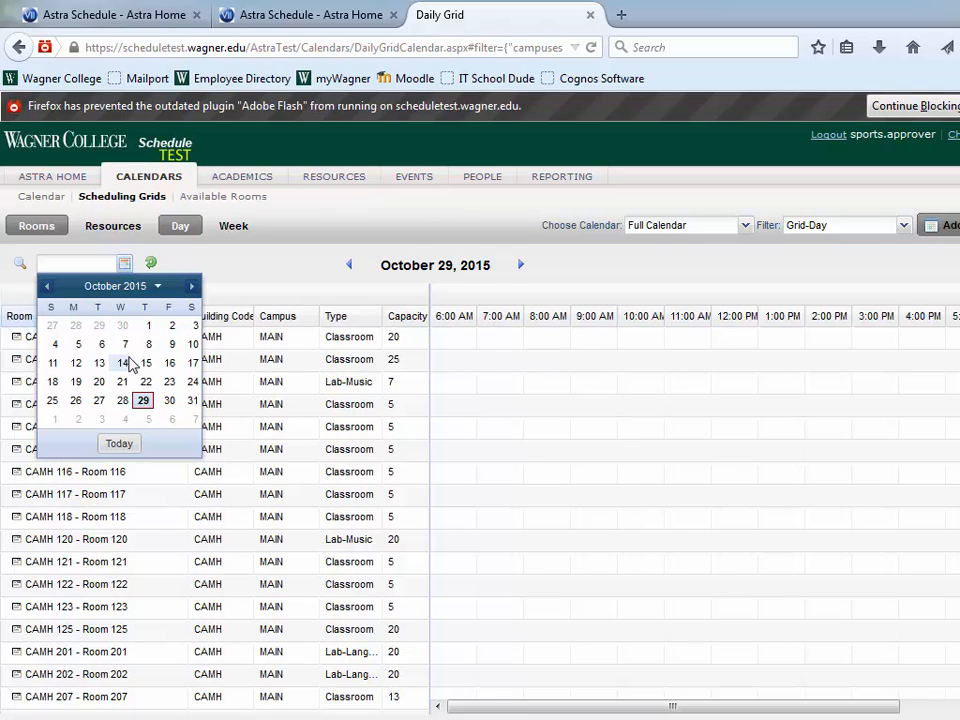
click(235, 276)
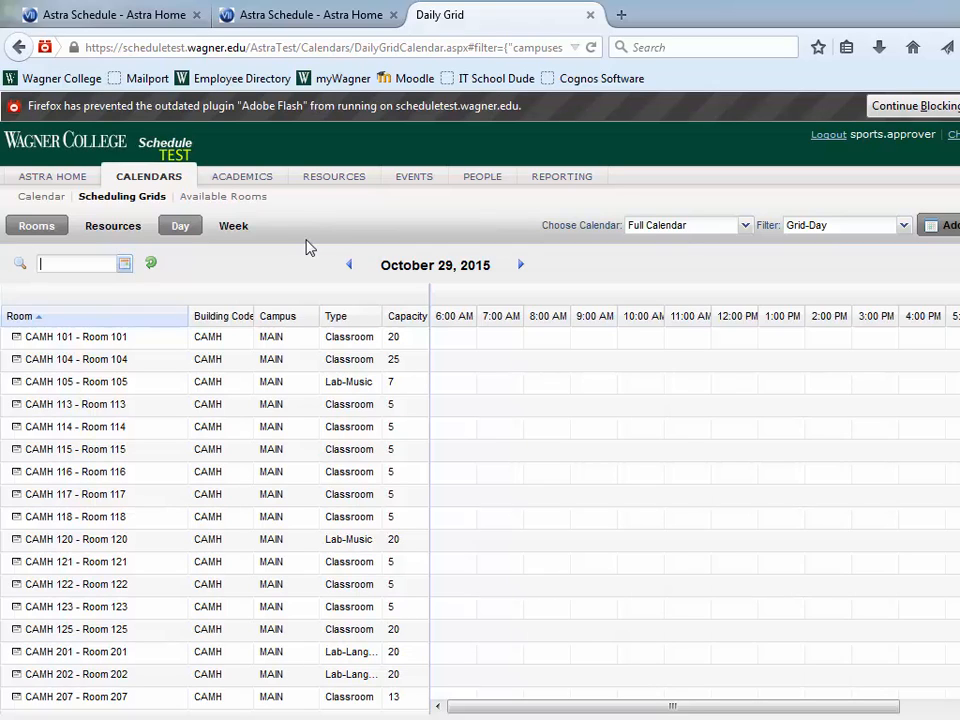
Set the grid's location filters to the GYM Spiro Sports Center building and its HOF - Hall of Fame Room
click(21, 266)
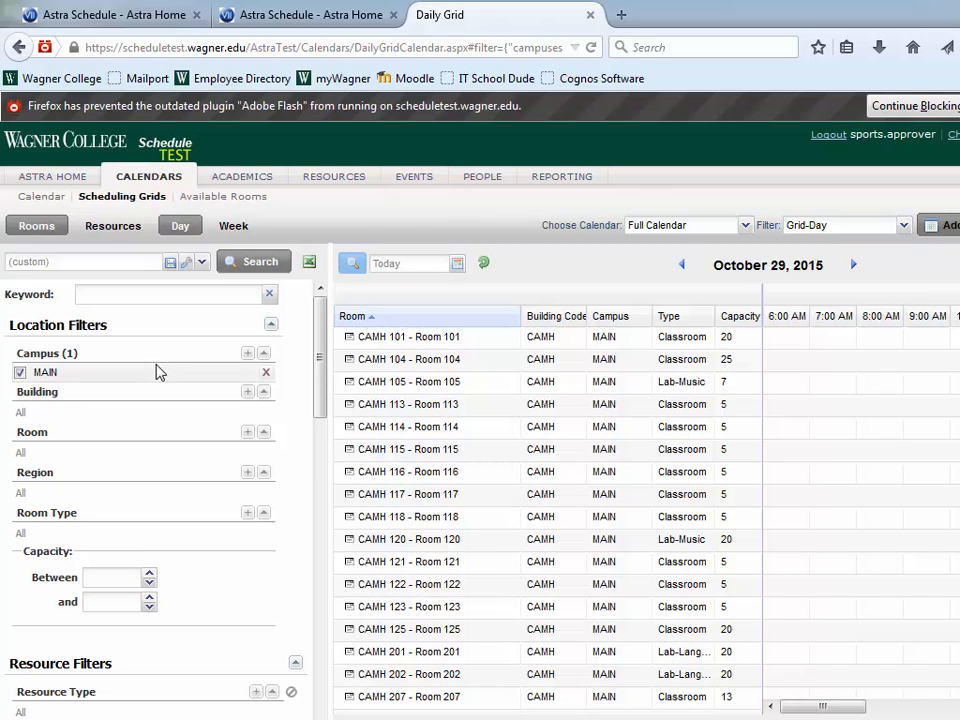
click(246, 392)
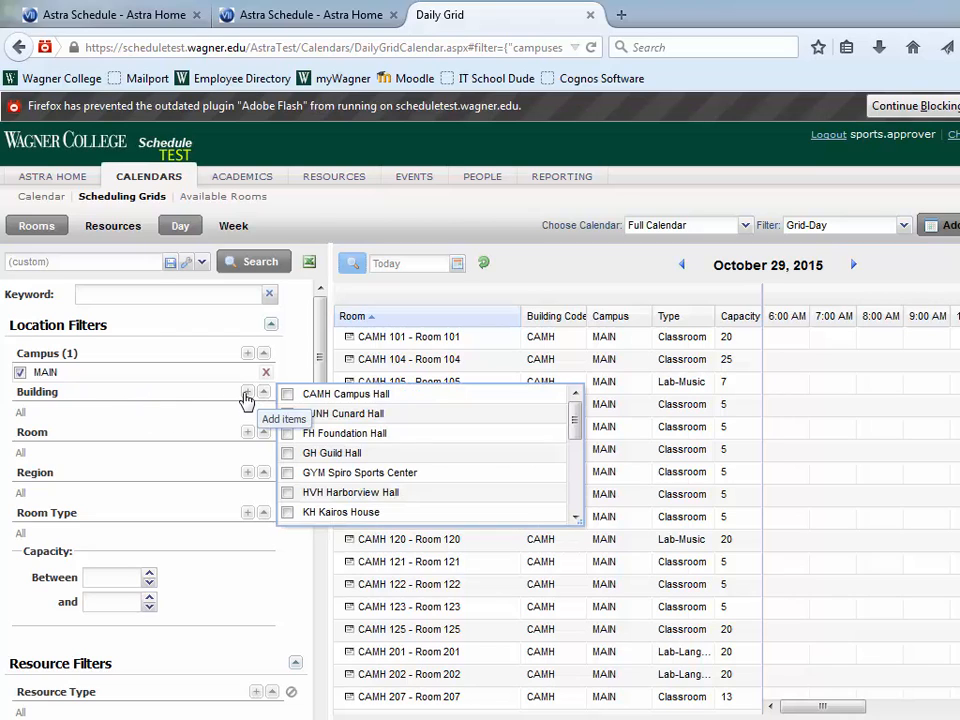
click(287, 474)
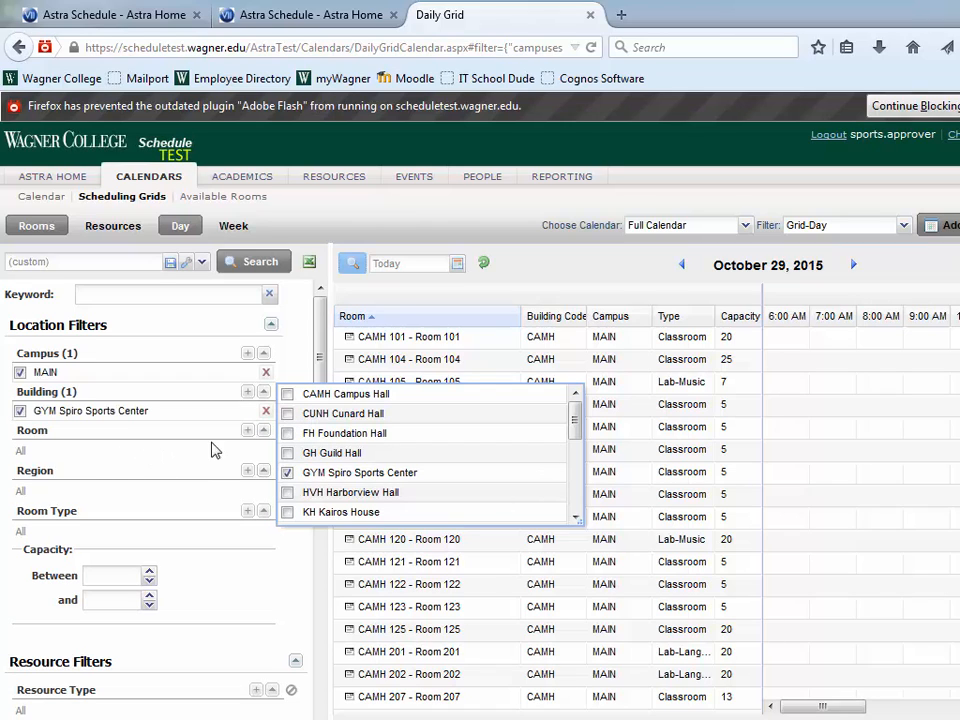
click(245, 432)
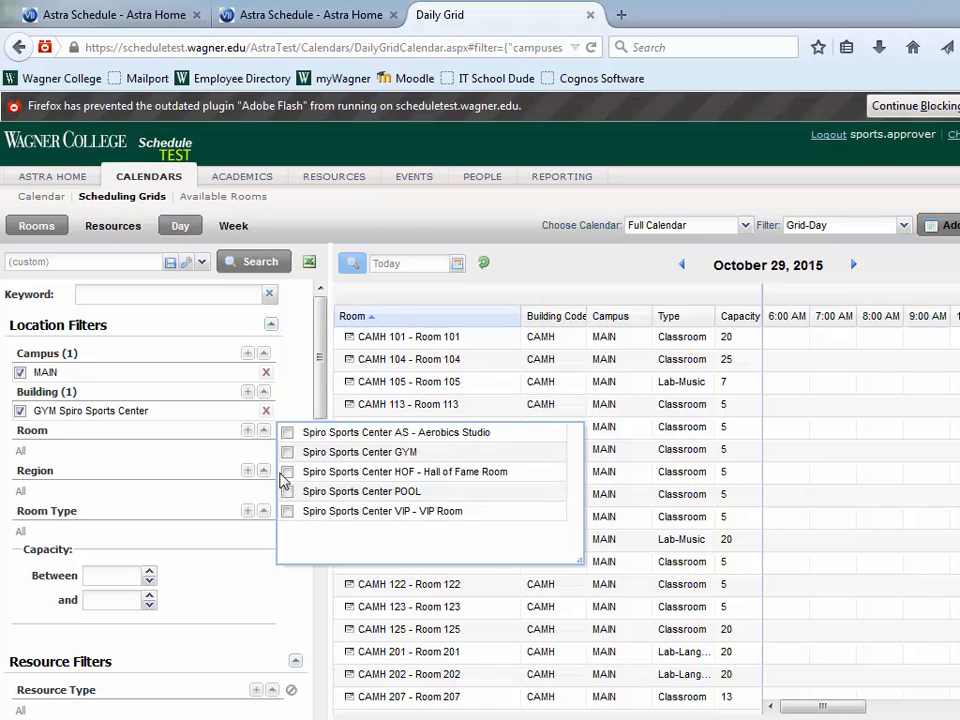
click(287, 474)
Set the grid date to 12/19/2015 and refresh the grid with the chosen filters
click(457, 263)
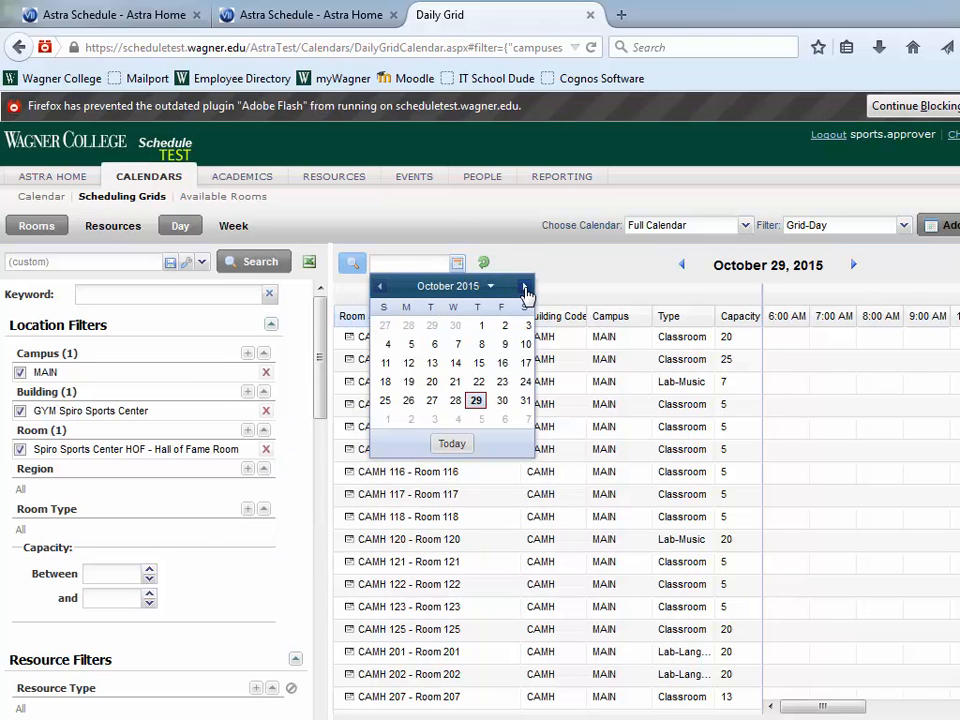
click(525, 289)
click(525, 289)
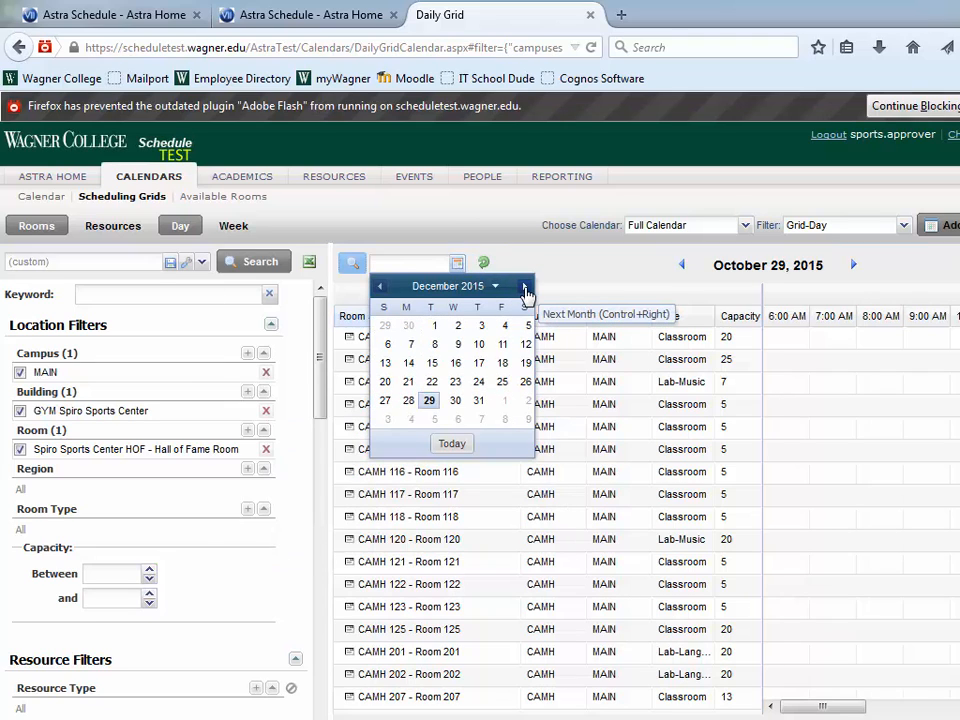
click(525, 364)
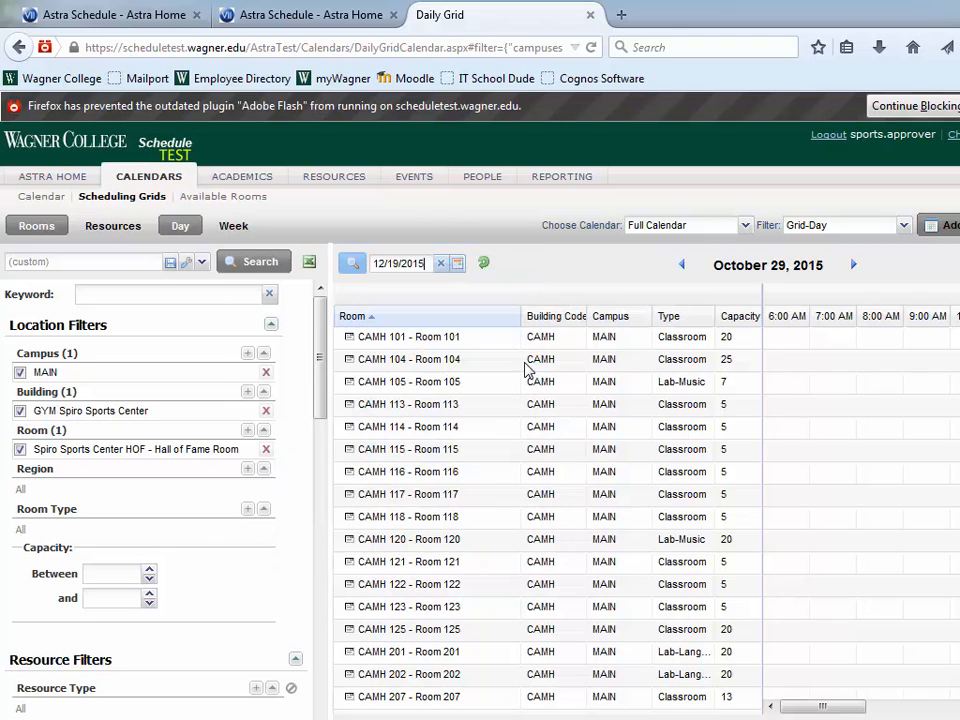
click(487, 272)
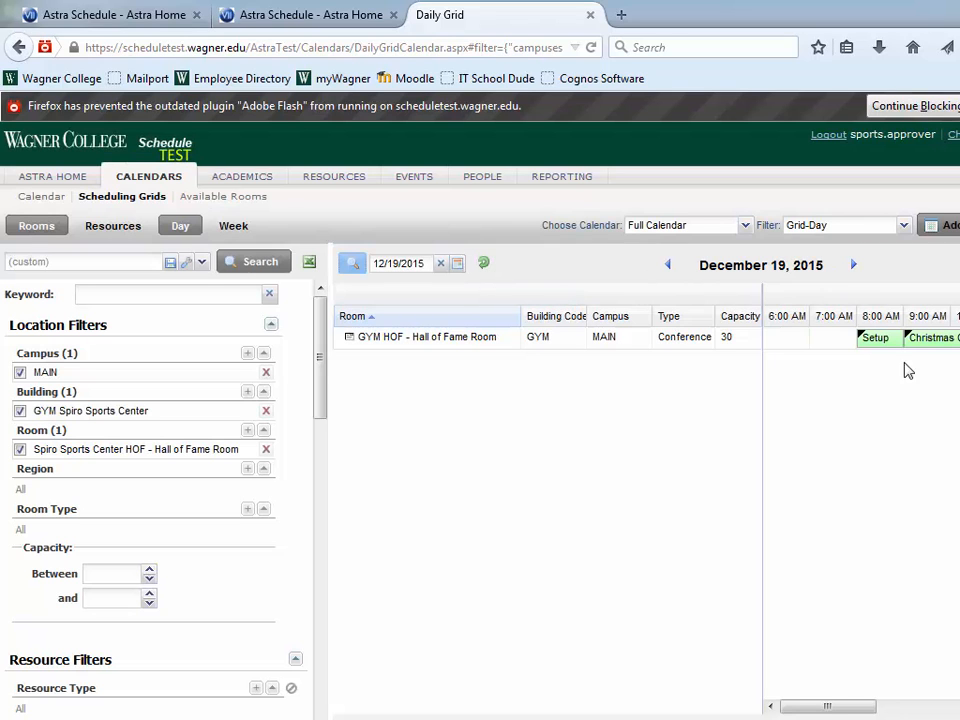
View the event details of the Setup meeting on the scheduling grid
mouse_move(896, 347)
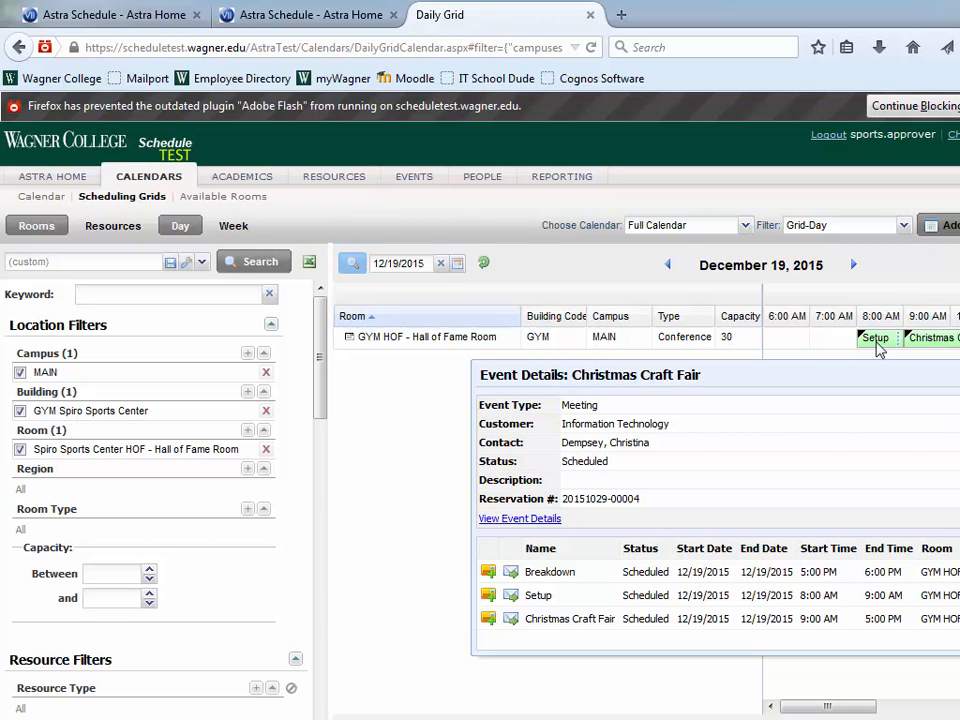
mouse_move(878, 345)
mouse_down()
mouse_move(791, 349)
mouse_move(884, 348)
mouse_move(876, 346)
mouse_up()
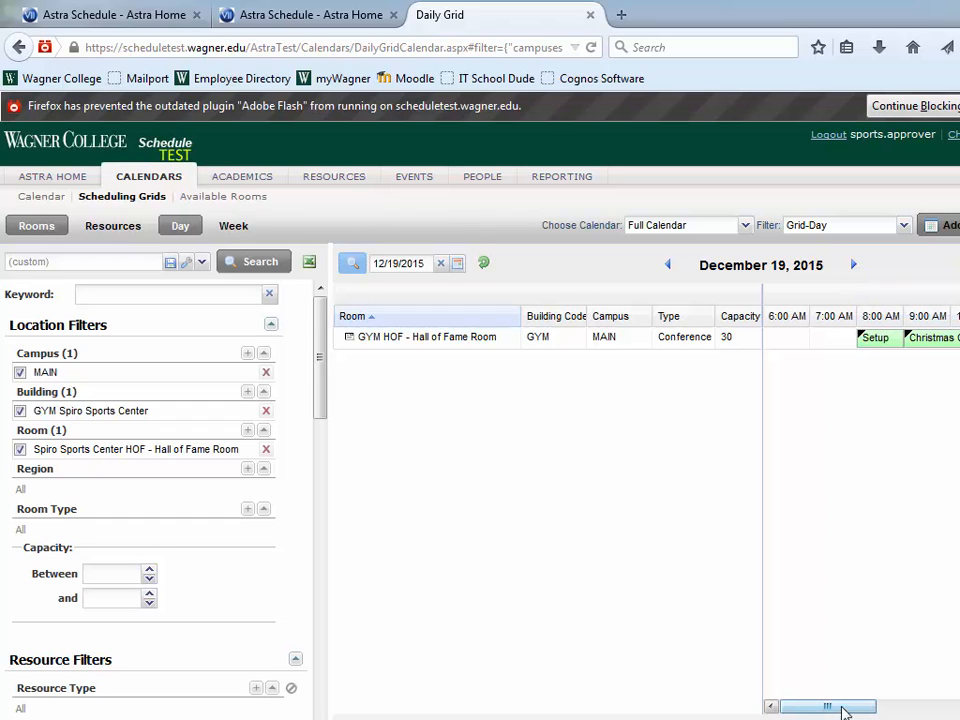
Decline moving the event, and extend the Breakdown meeting's end time to 7:00 PM on the grid, confirming the change
drag(838, 710, 915, 710)
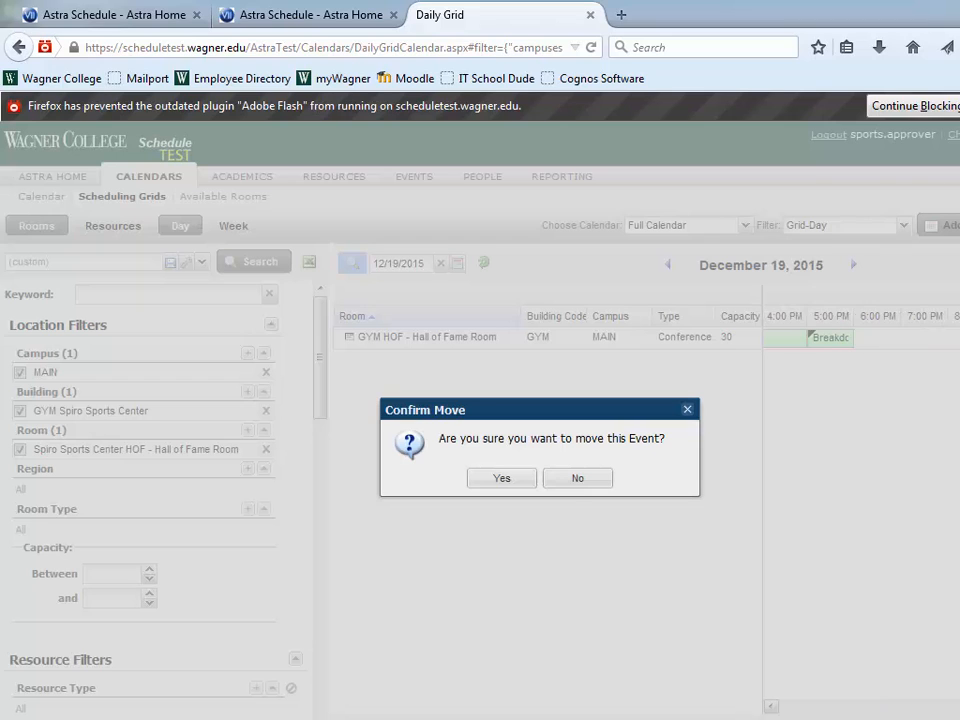
click(578, 479)
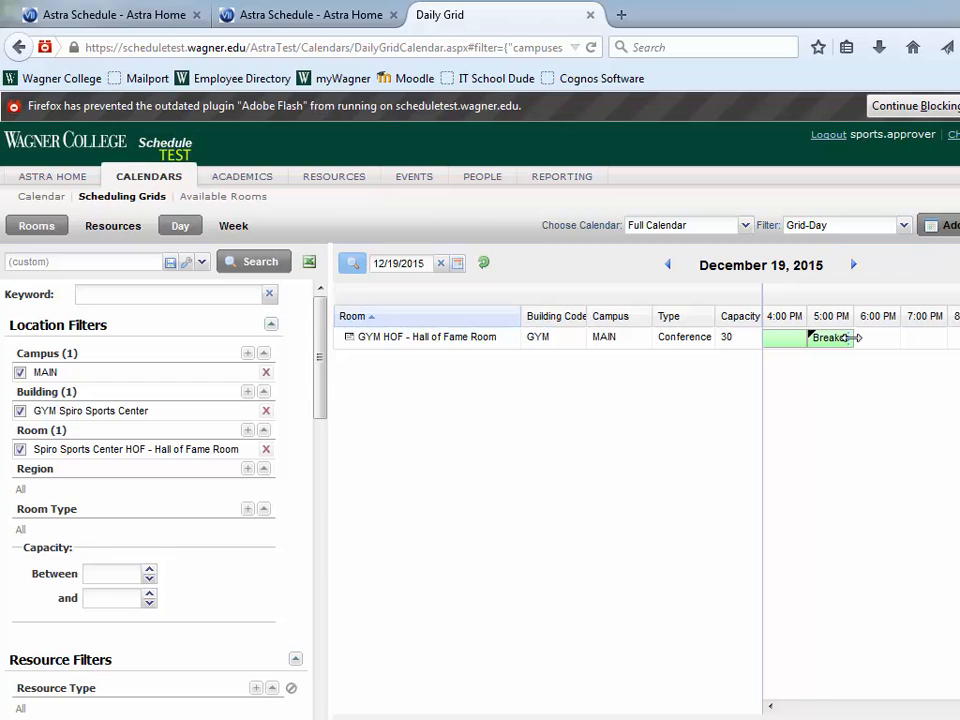
drag(852, 337, 898, 337)
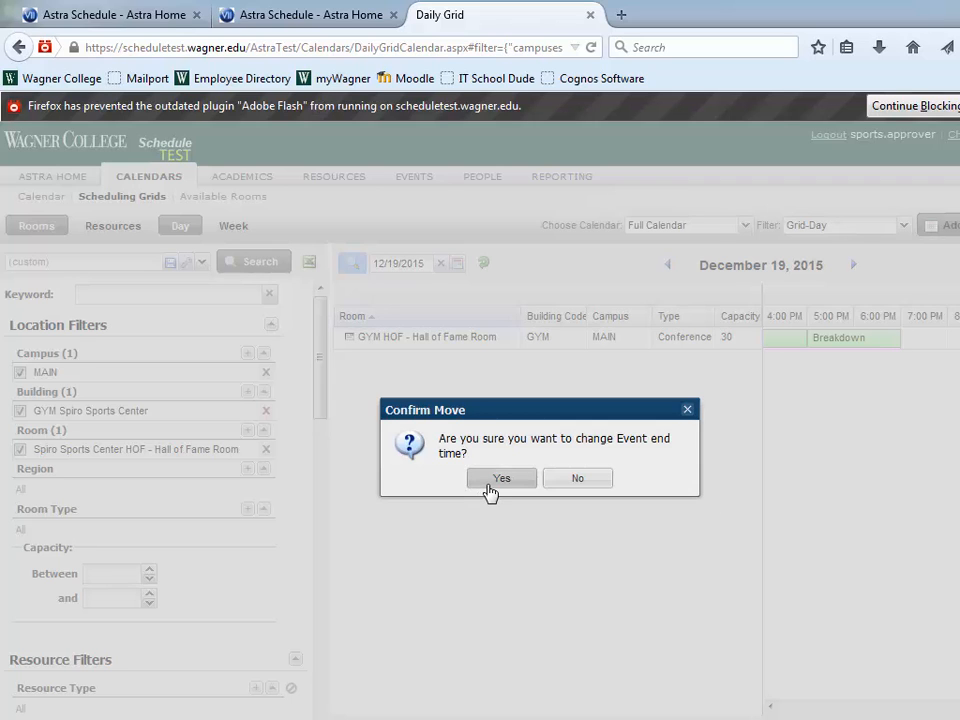
click(500, 478)
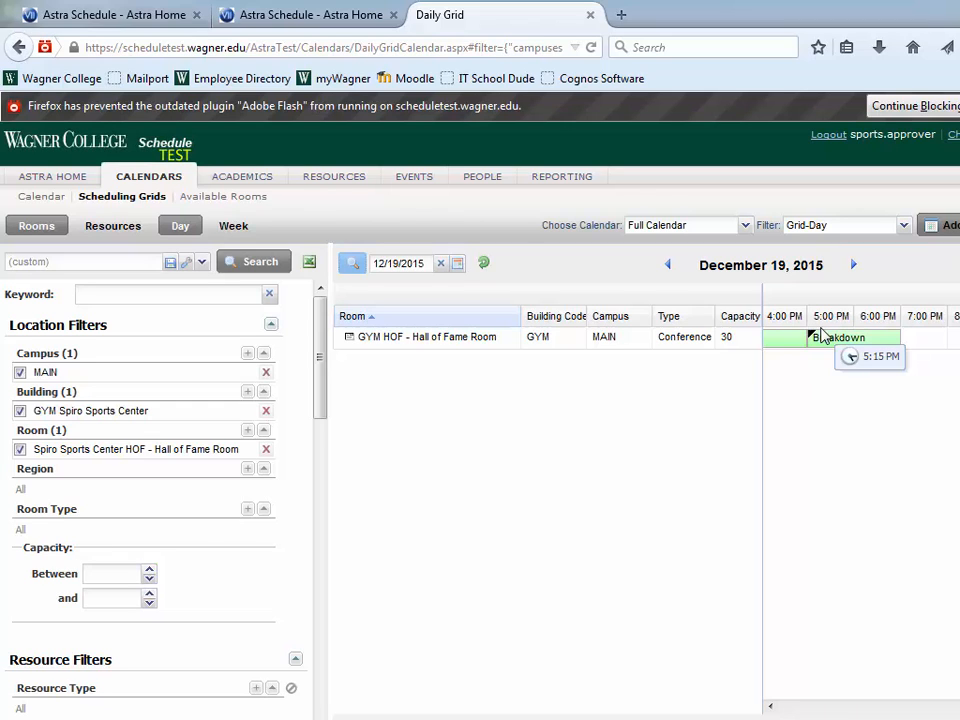
Check the event details from the Breakdown and Christmas Craft Fair blocks on the grid
click(821, 339)
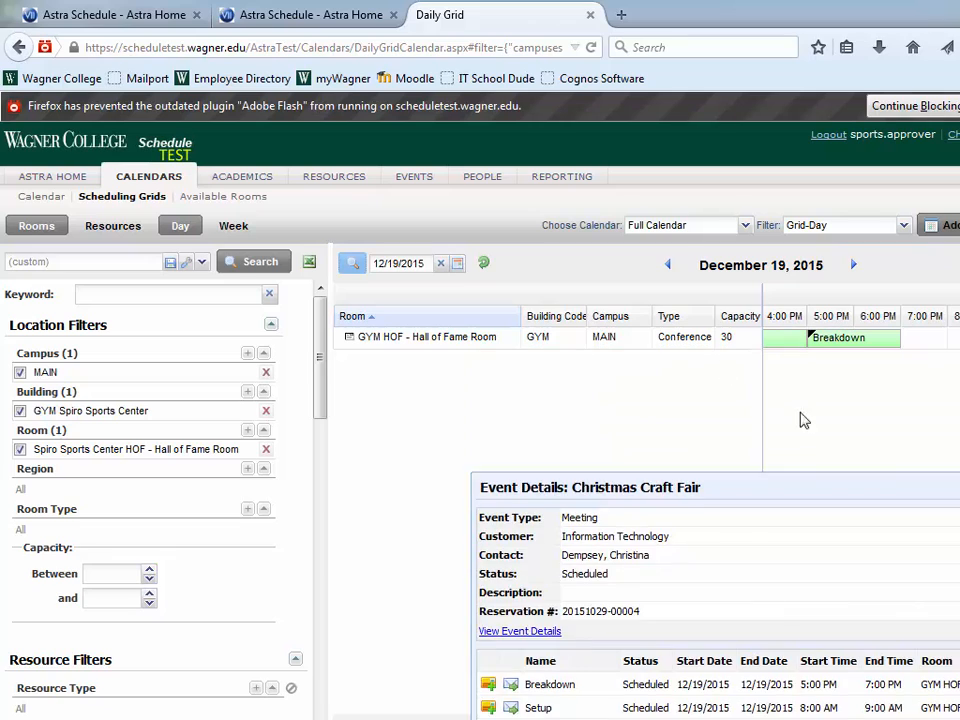
drag(937, 712, 855, 712)
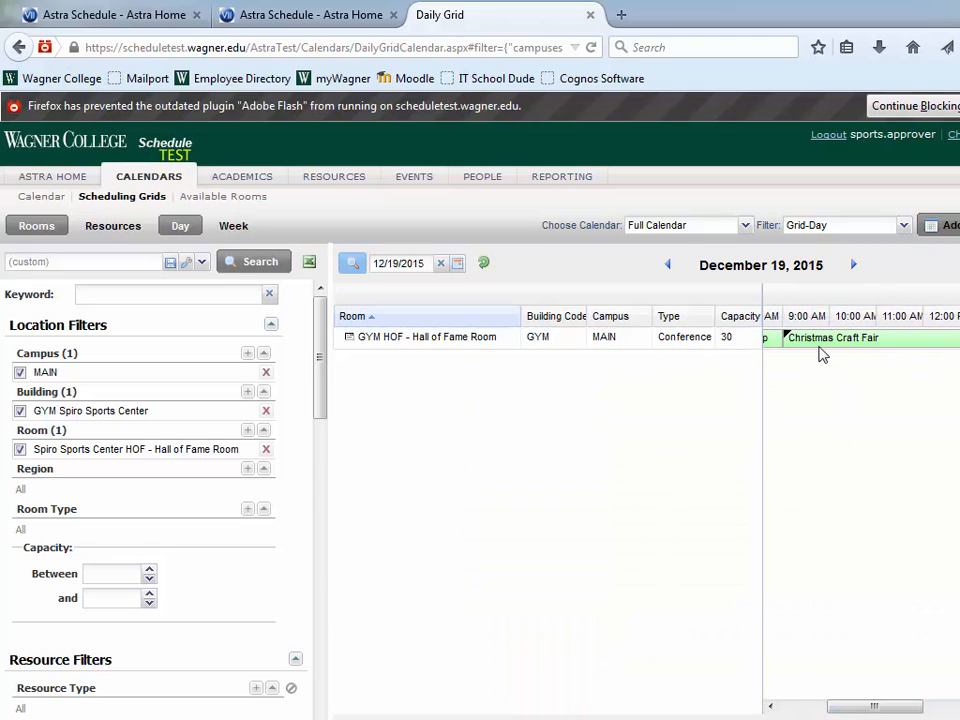
mouse_move(821, 343)
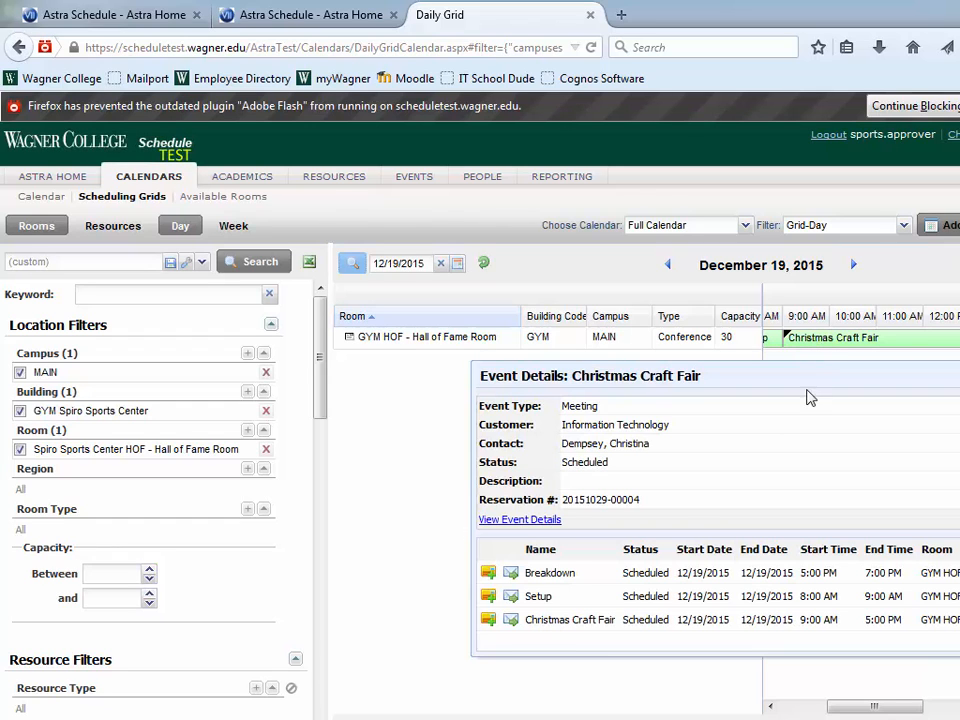
Open the full Christmas Craft Fair event record in edit mode and bring up its Christmas Craft Fair meeting for editing
click(557, 521)
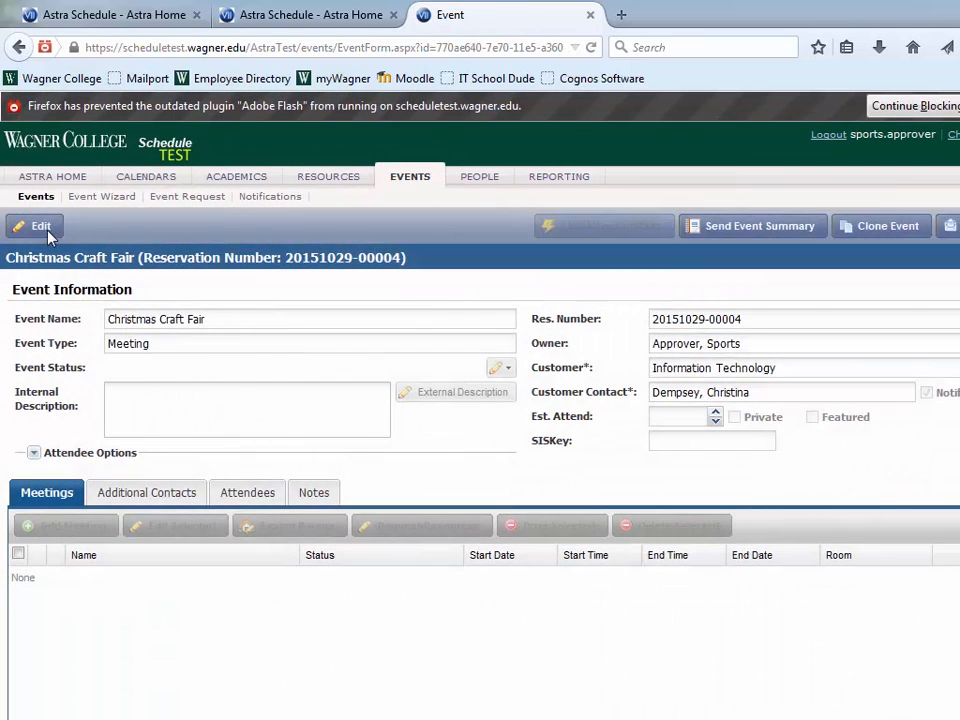
click(44, 229)
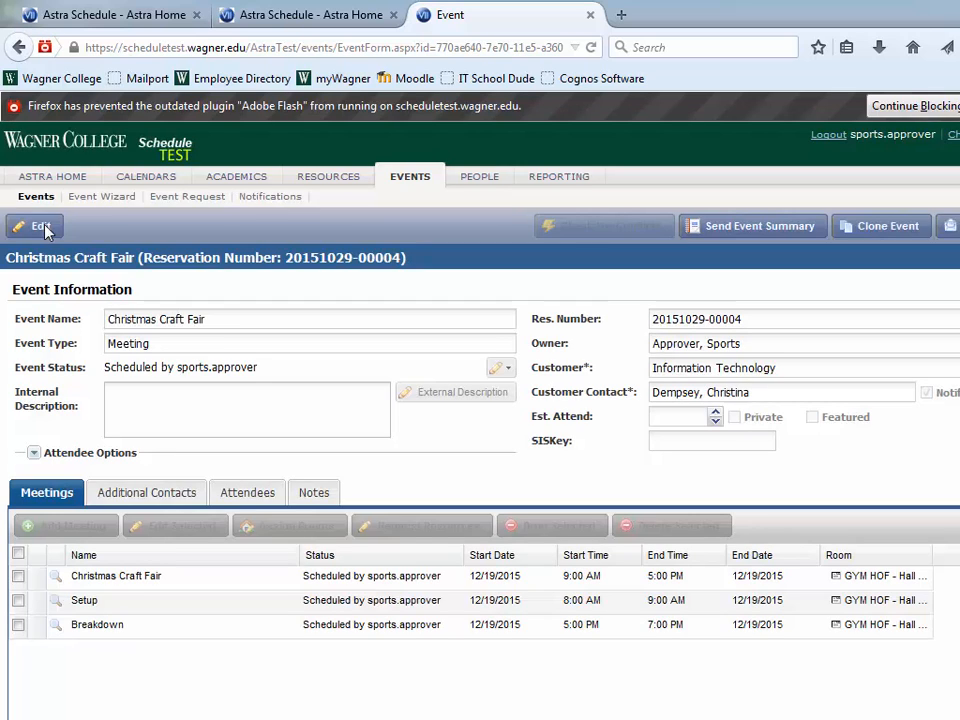
click(40, 226)
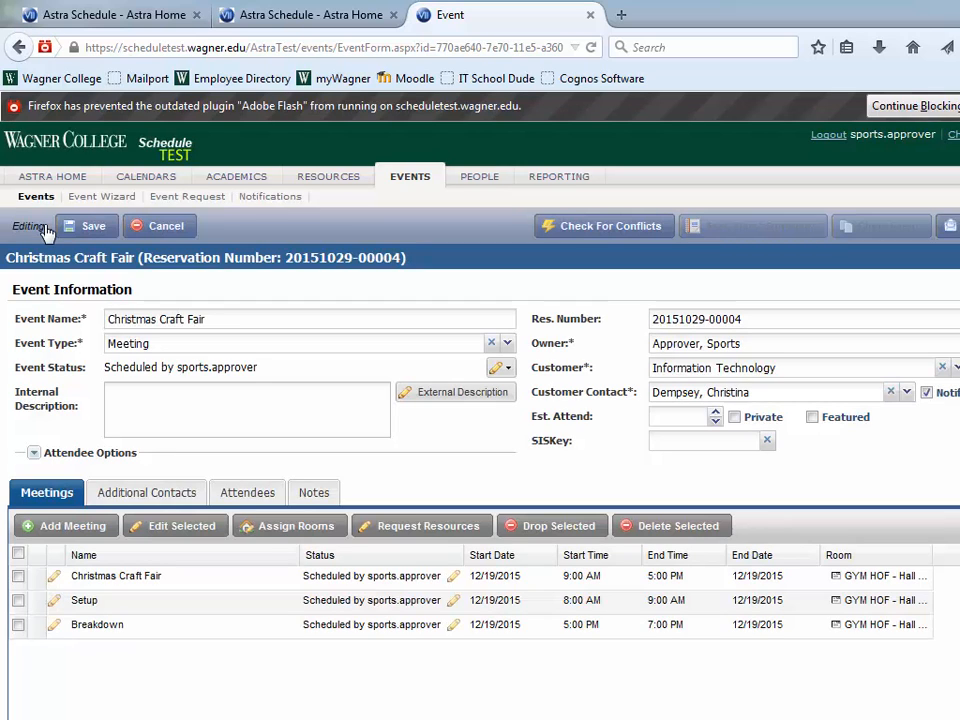
click(55, 580)
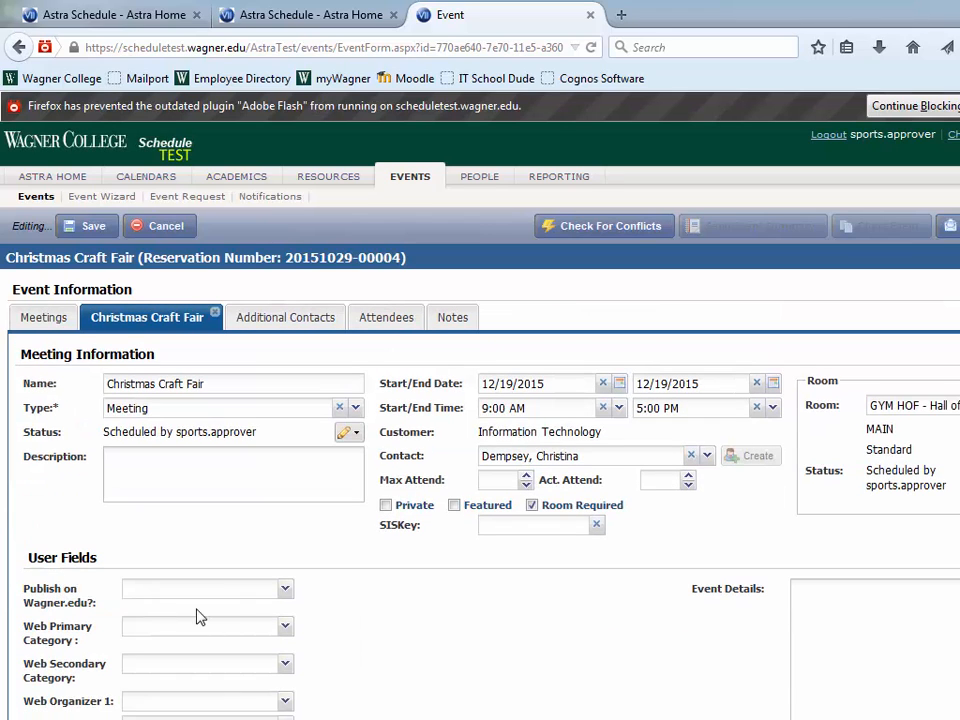
Set the meeting to be published on Wagner.edu with Student events as its web primary category
click(285, 592)
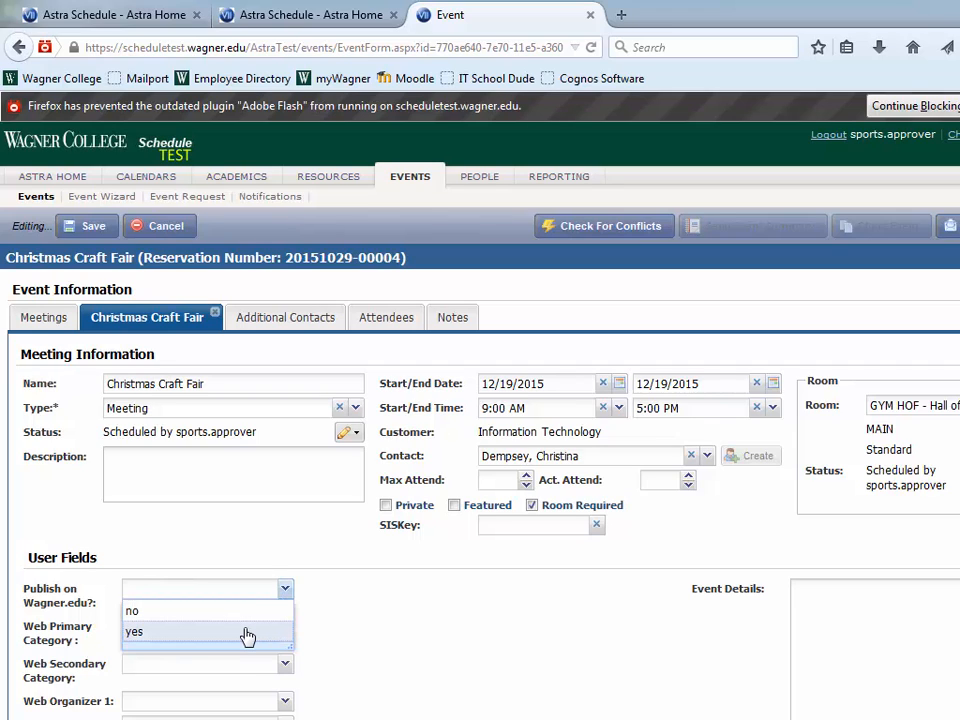
click(248, 633)
click(285, 634)
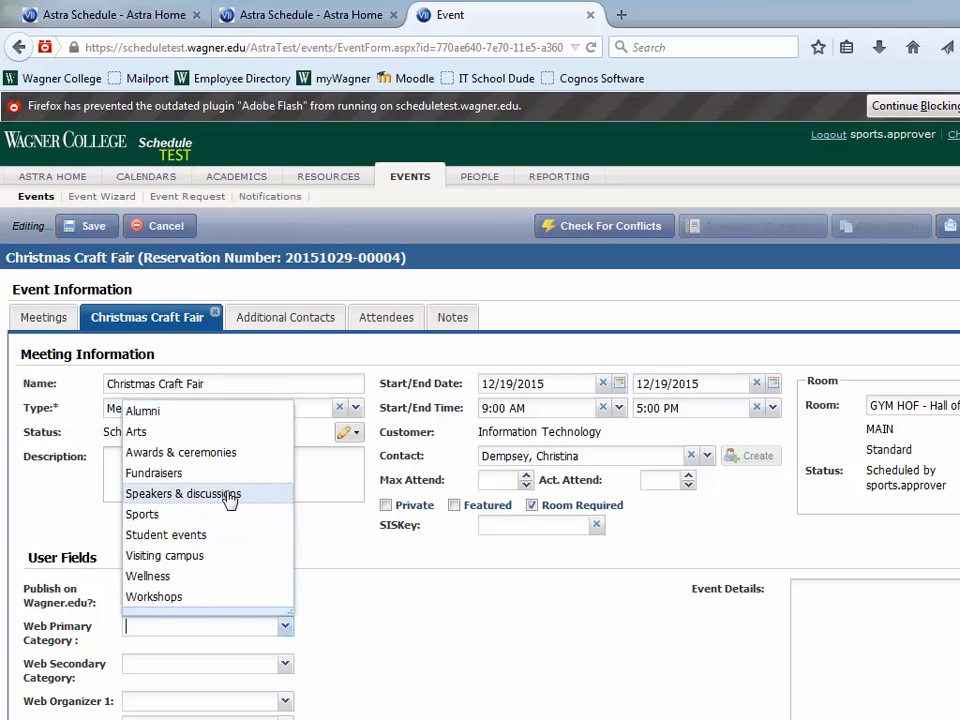
click(224, 536)
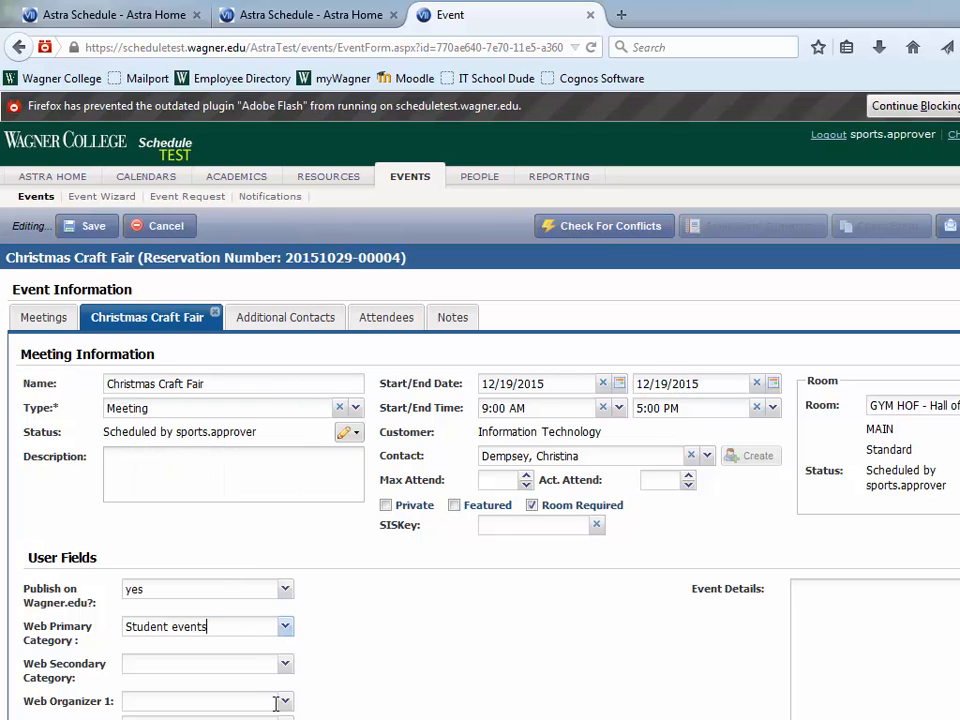
Set Web Organizer 1 to Information Technology and save the event
click(285, 702)
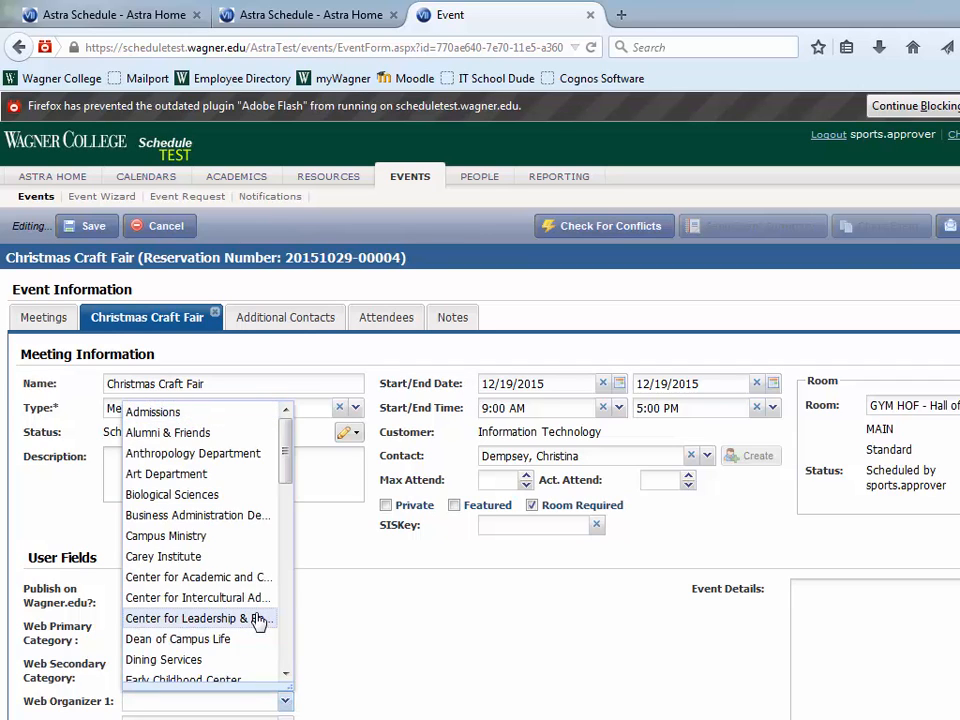
scroll(256, 621, down, 5)
scroll(258, 622, down, 1)
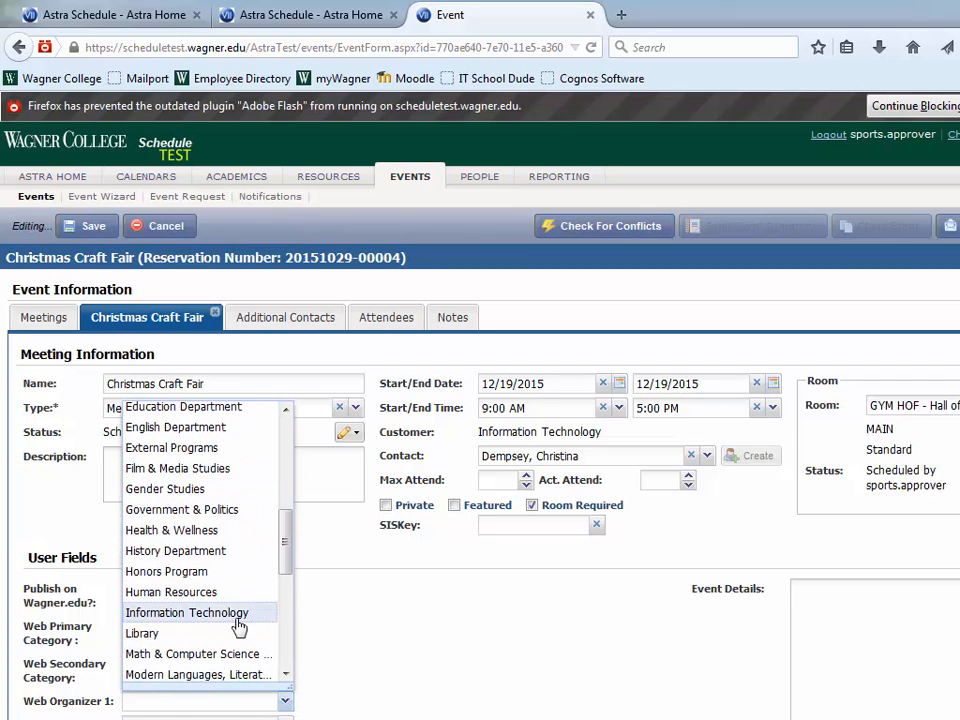
click(263, 617)
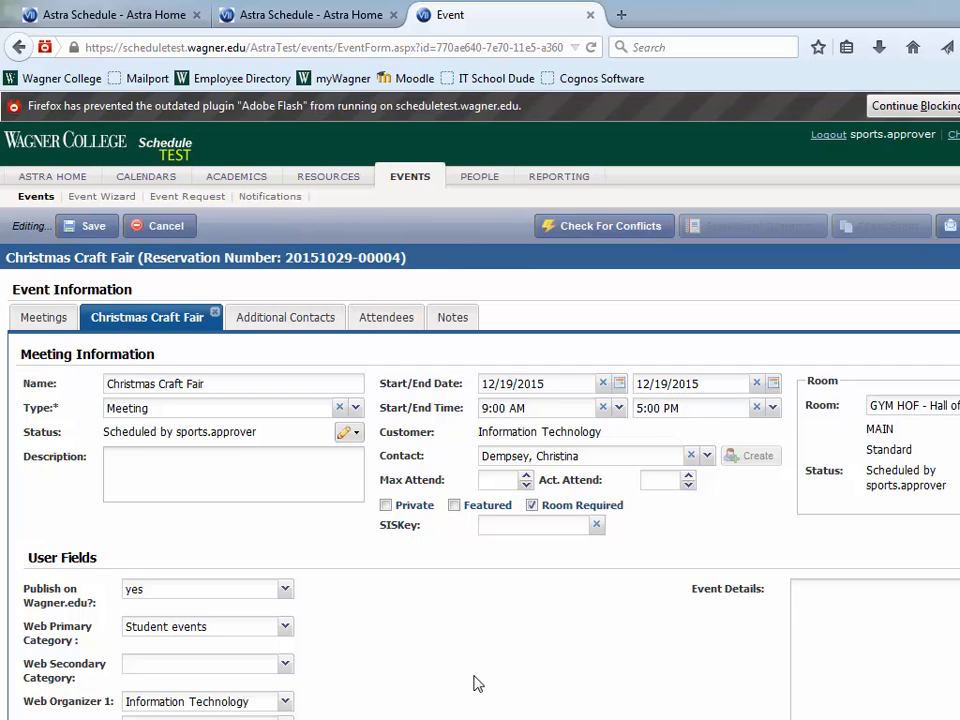
click(91, 228)
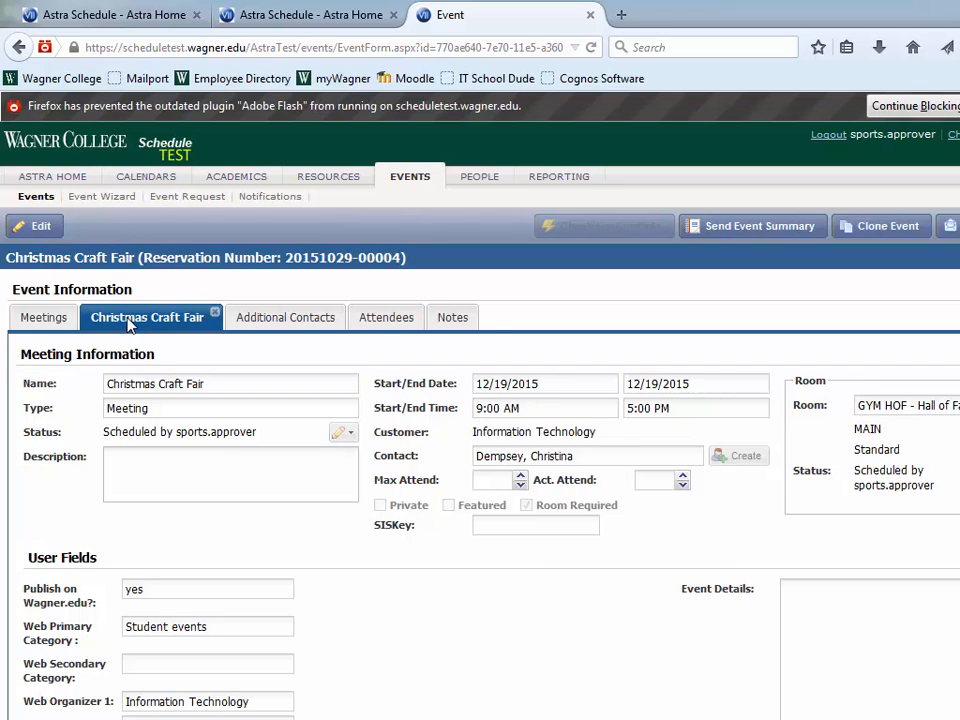
Return to the event's meetings list and review the Send Event Summary form, closing it without sending
click(57, 317)
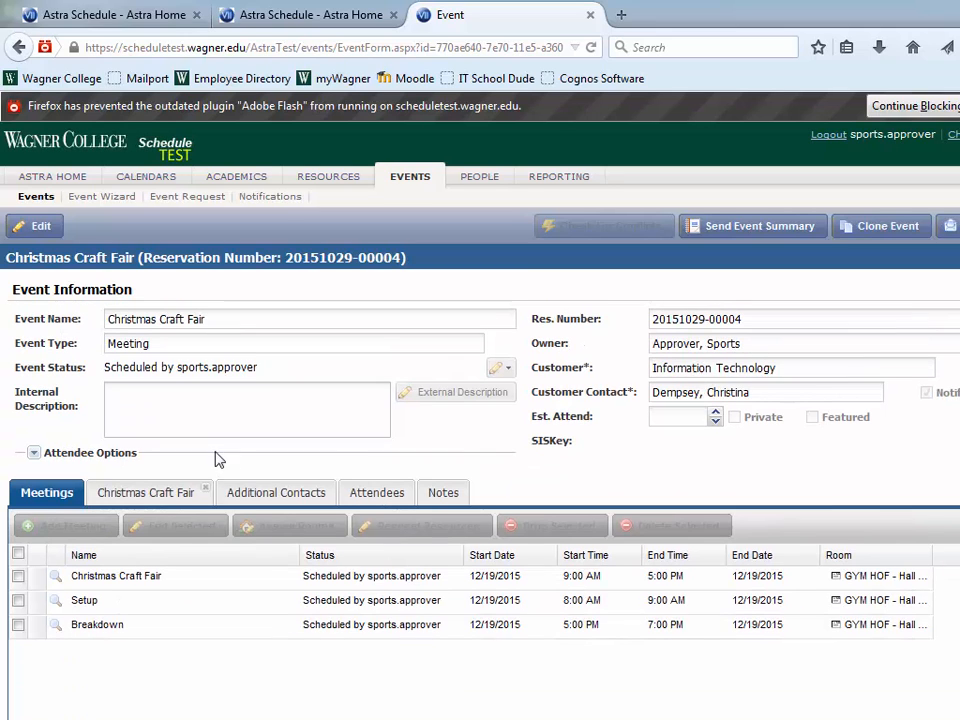
click(18, 577)
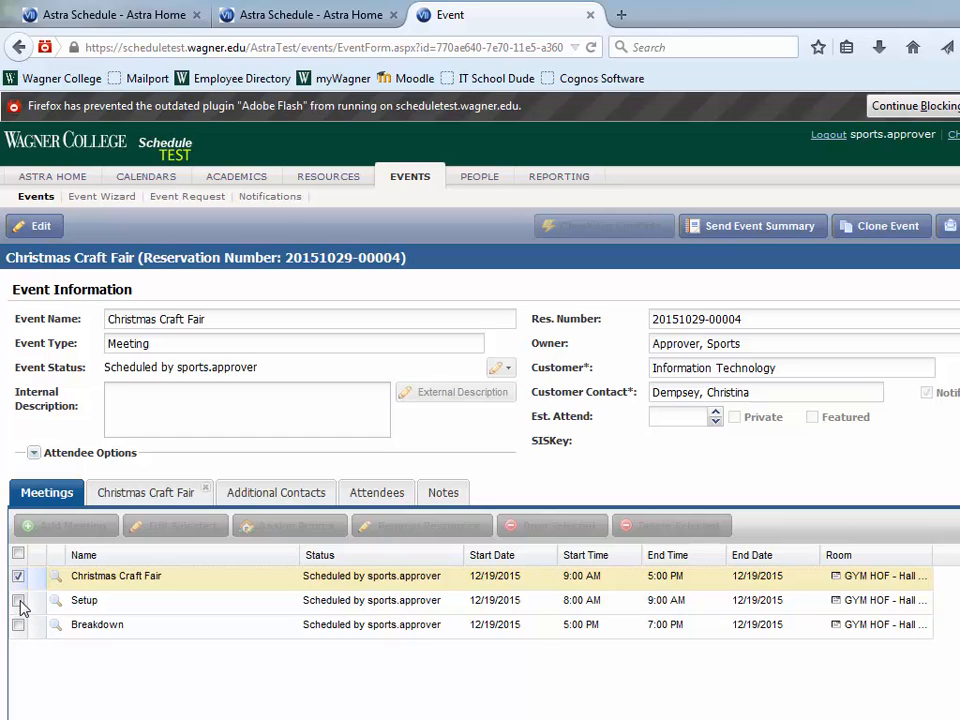
click(18, 575)
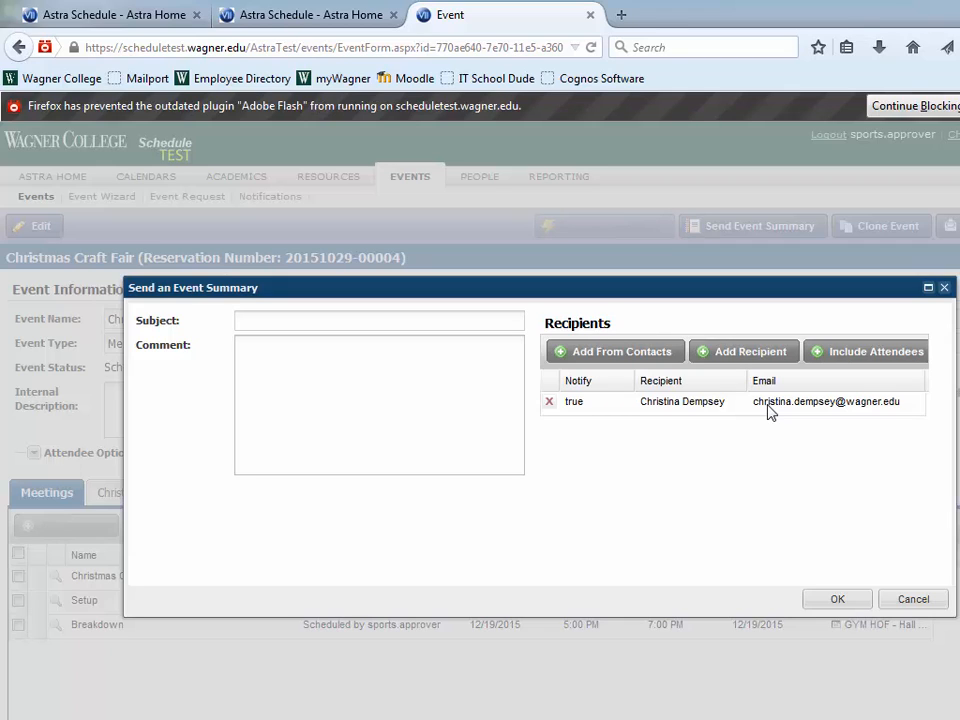
click(910, 601)
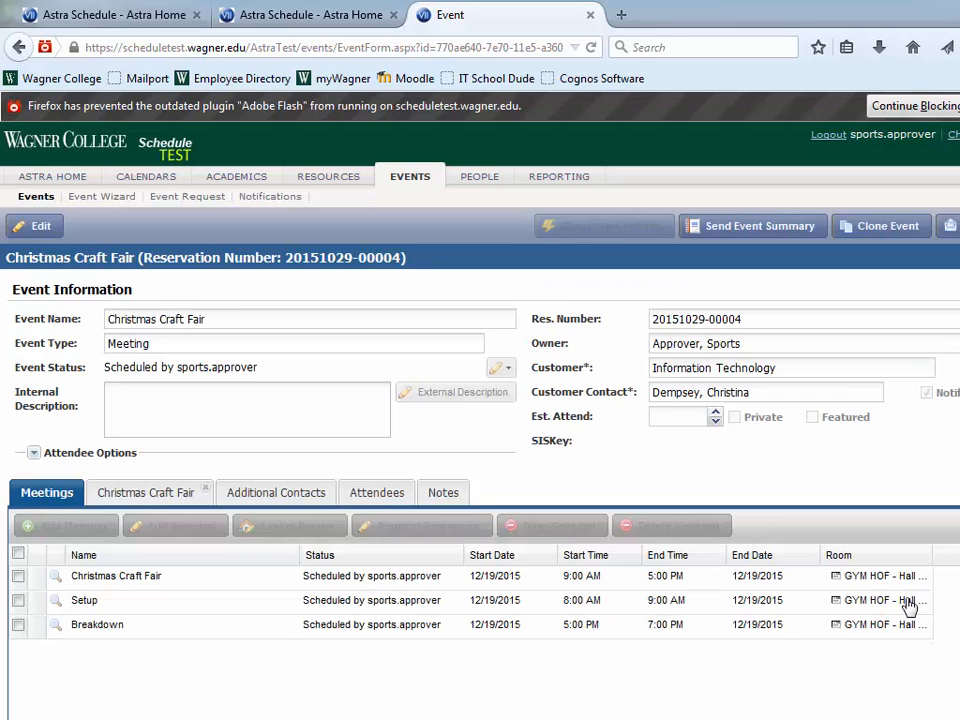